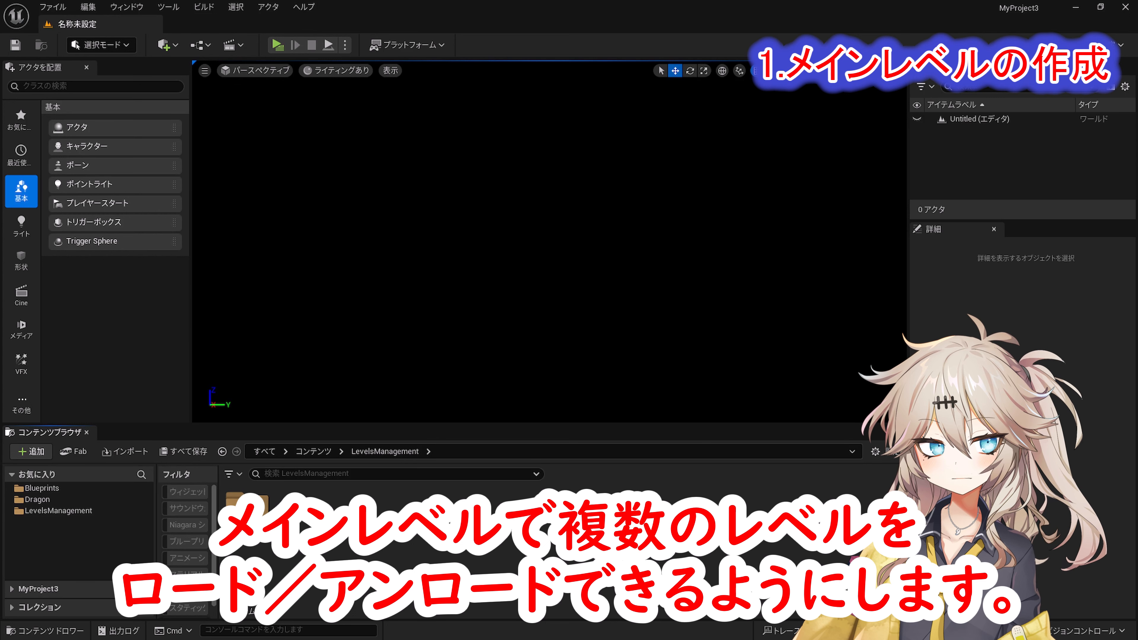
- Create a new level from the Basic (基本) level template
left_click(52, 7)
left_click(67, 52)
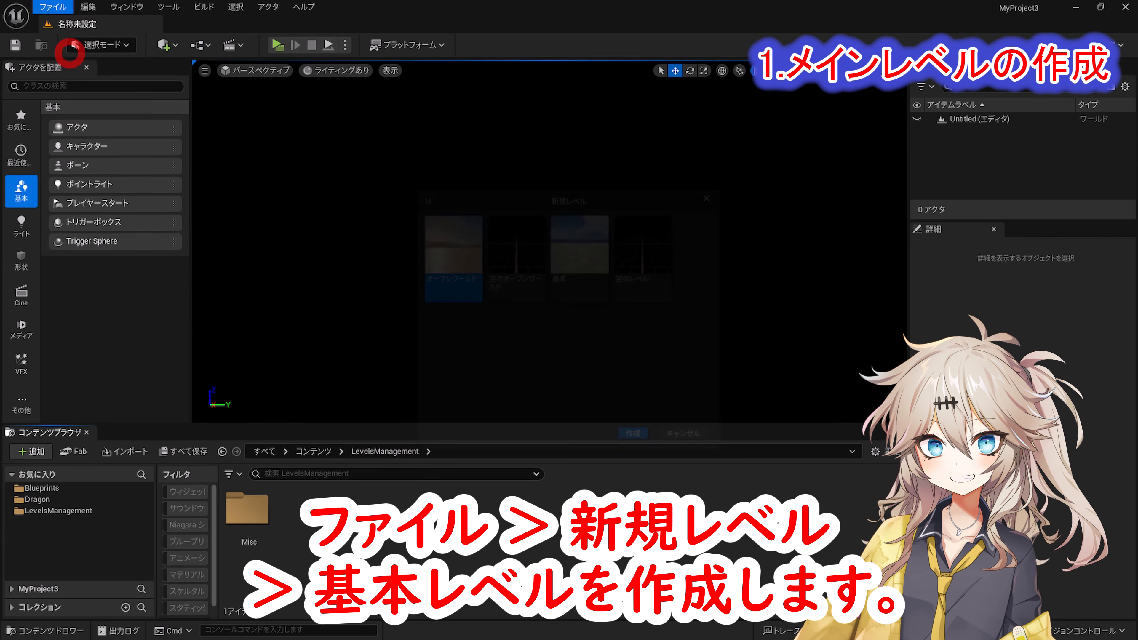
left_click(580, 269)
left_click(636, 438)
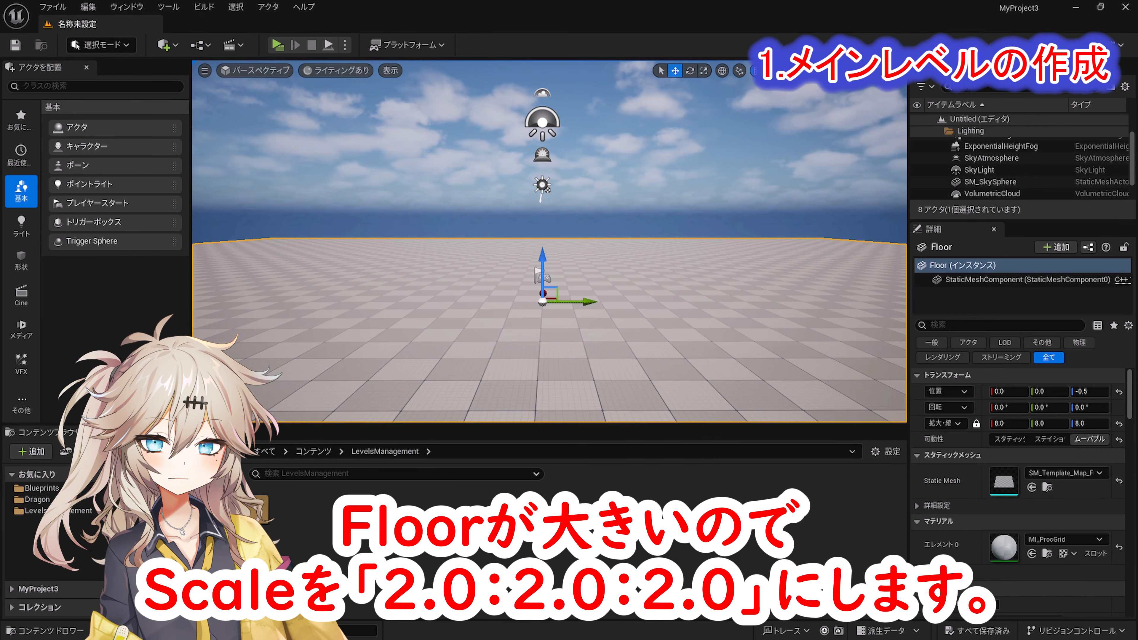
- Scale the Floor actor uniformly to 2.0 on X, Y and Z
left_click(1006, 422)
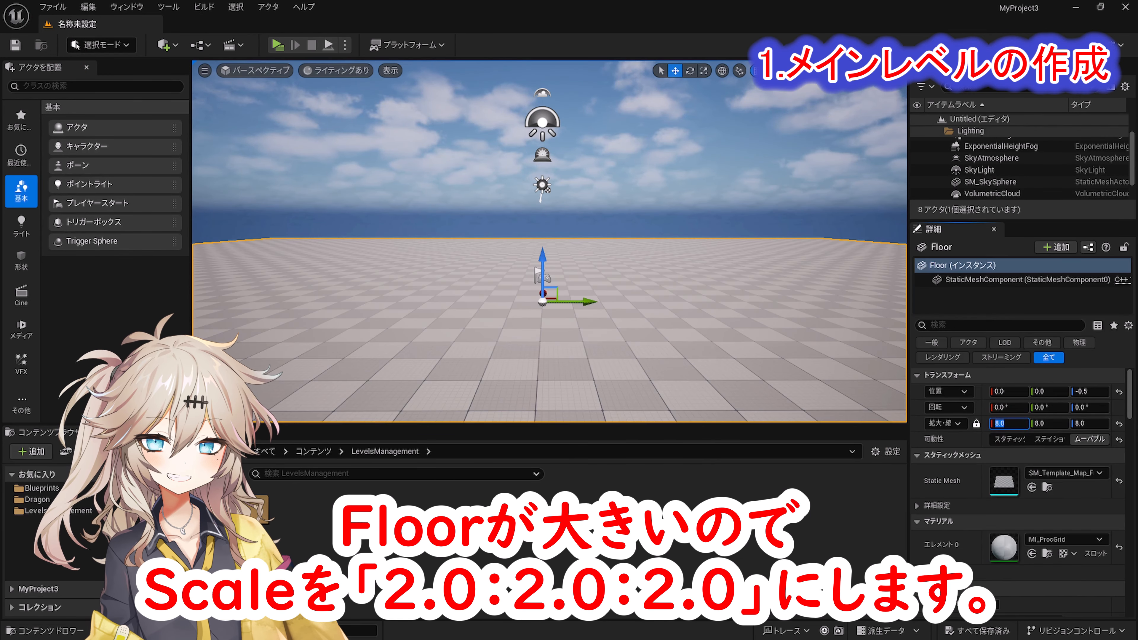
type("2")
key("Return")
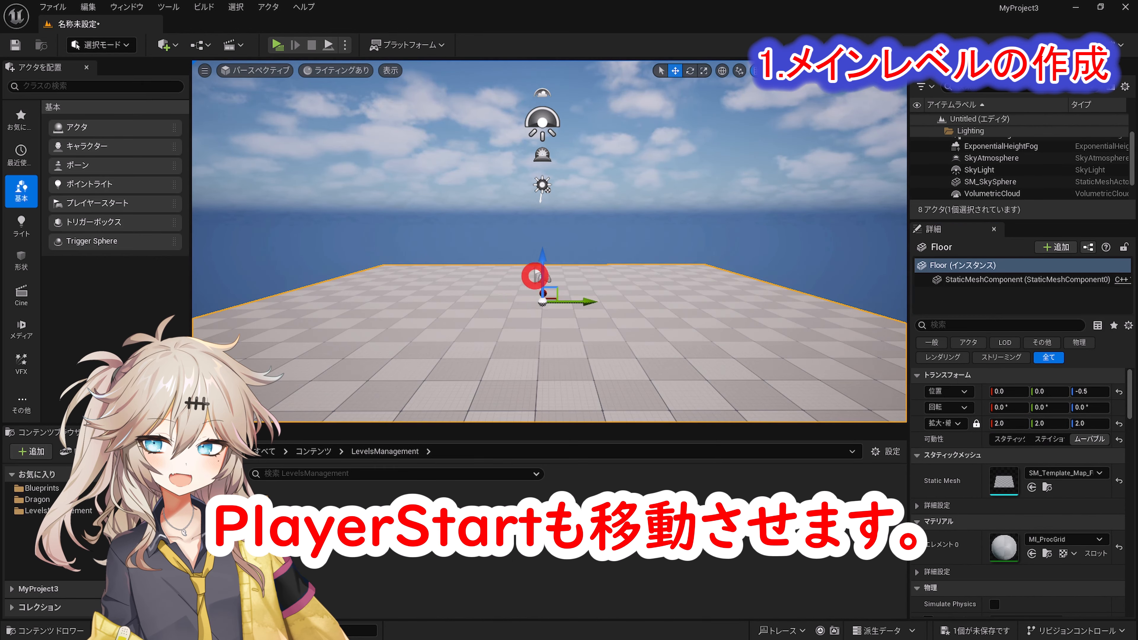
- Move the PlayerStart actor to an X location of -500
left_click(535, 276)
left_click(1006, 392)
type("-500")
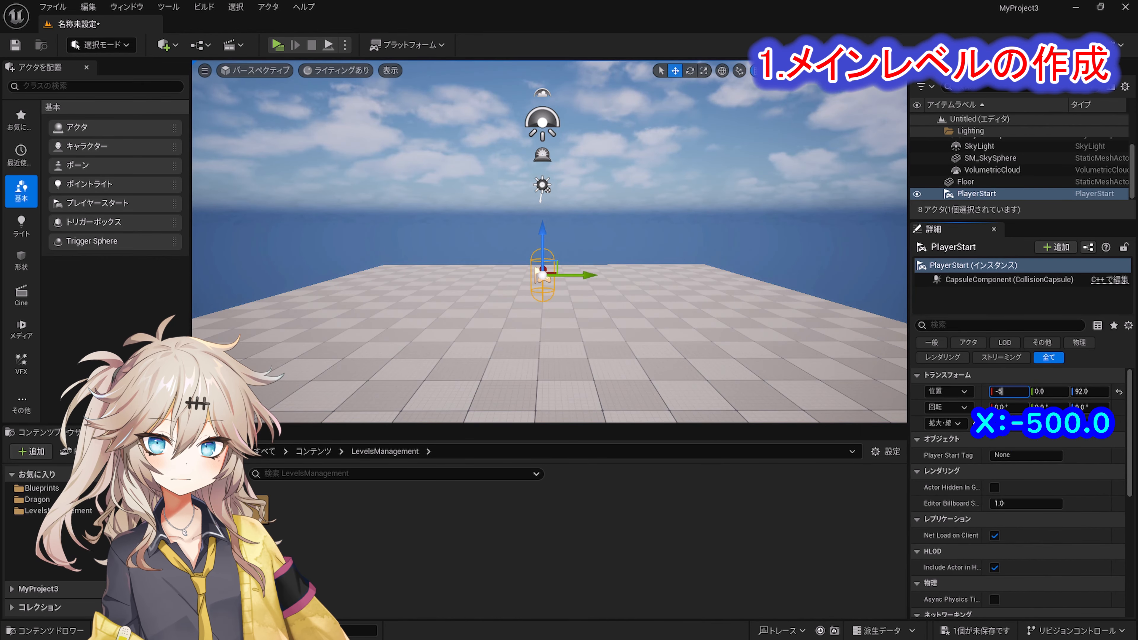
key("Return")
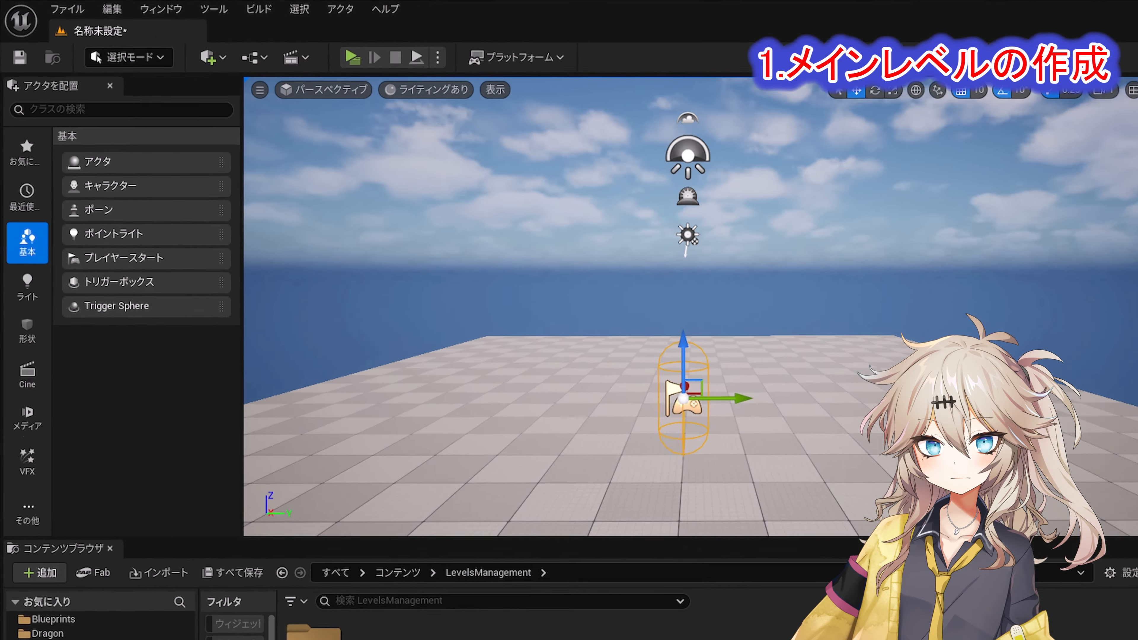
- Save the current level as L_MainLevel in the LevelsManagement folder
left_click(43, 7)
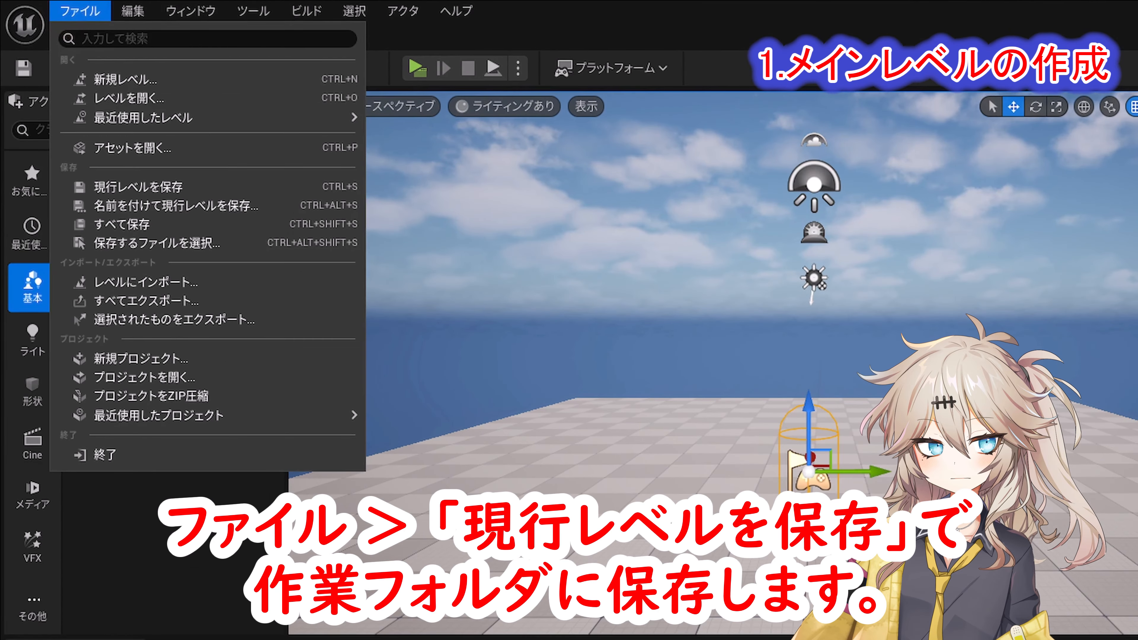
left_click(135, 188)
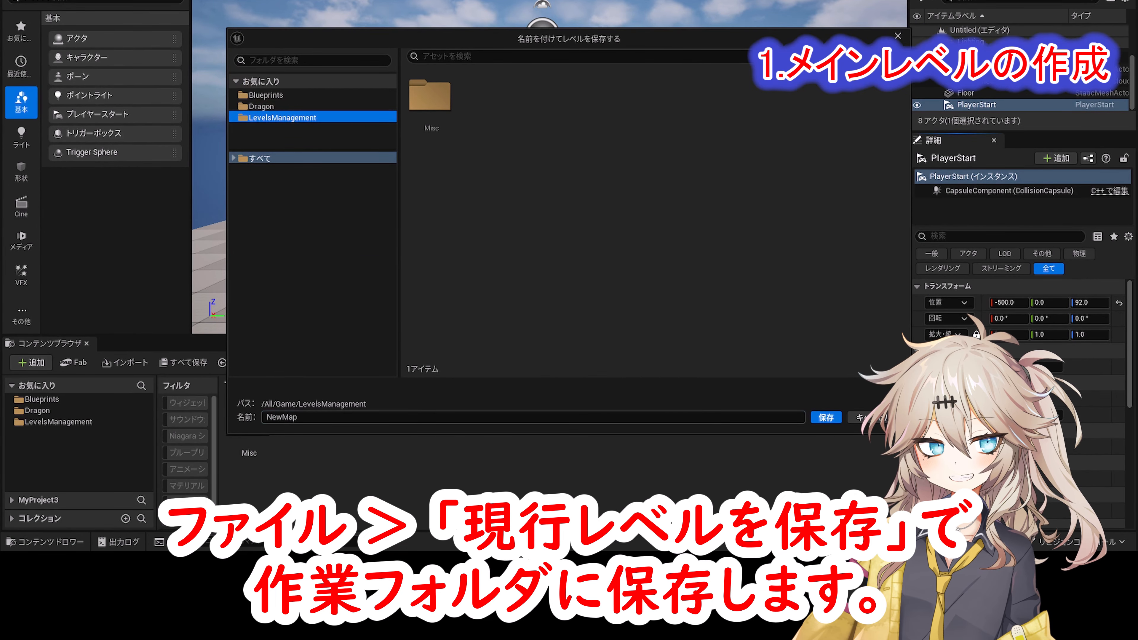
left_click(364, 421)
type("L_MainLevel")
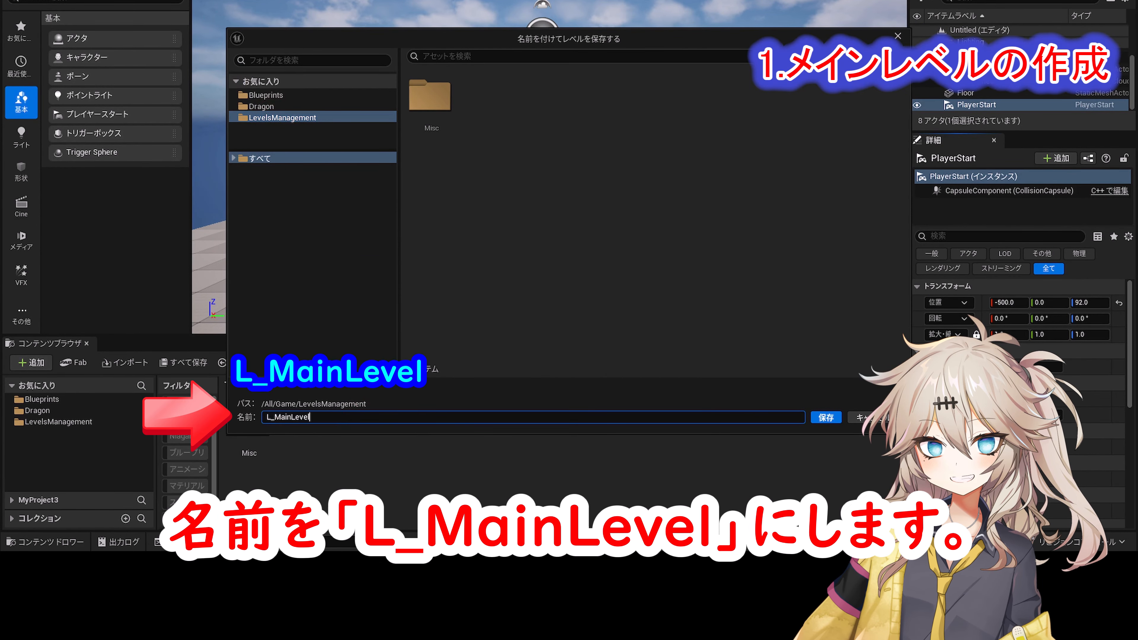
left_click(826, 418)
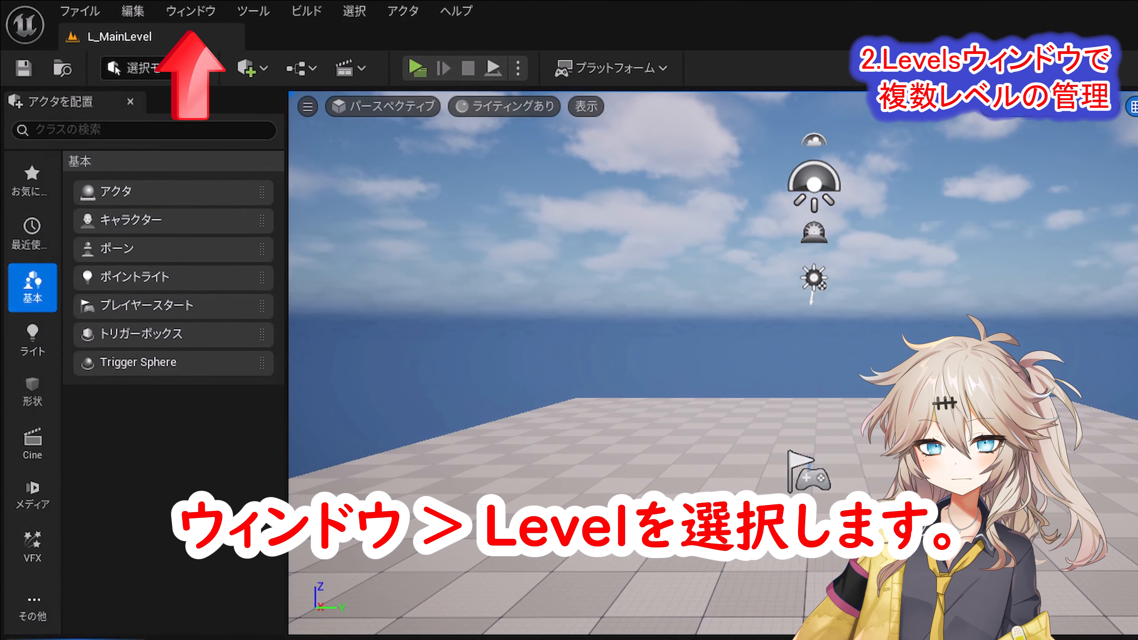
- Open the Levels window, review the persistent level's available operations, and dock the window beside the Details panel
left_click(233, 380)
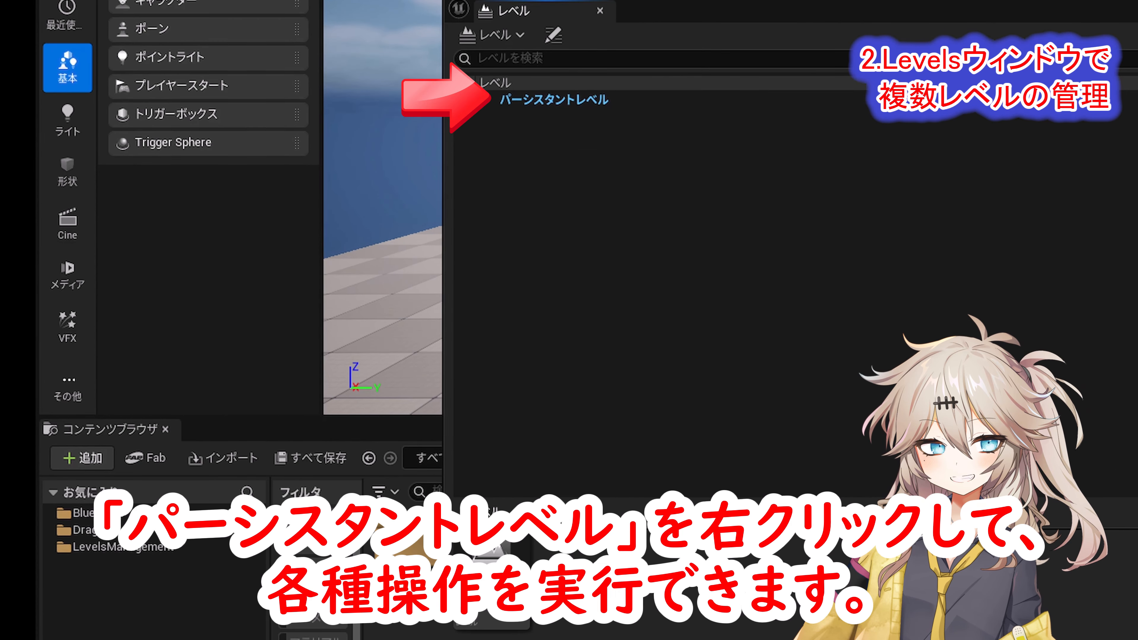
right_click(544, 101)
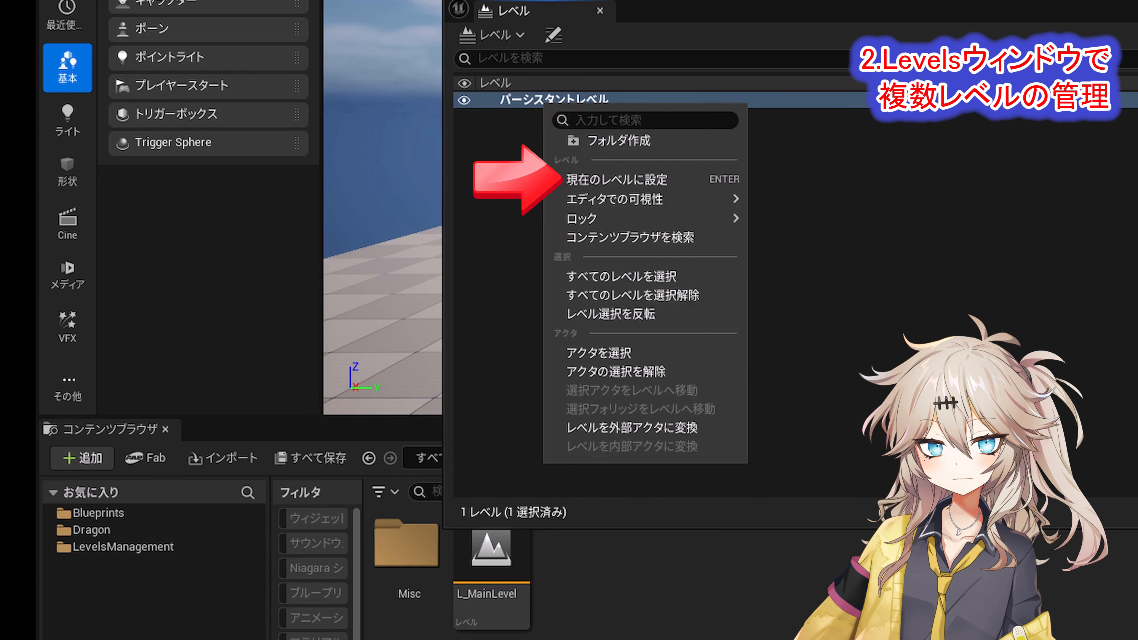
mouse_move(645, 199)
mouse_move(645, 218)
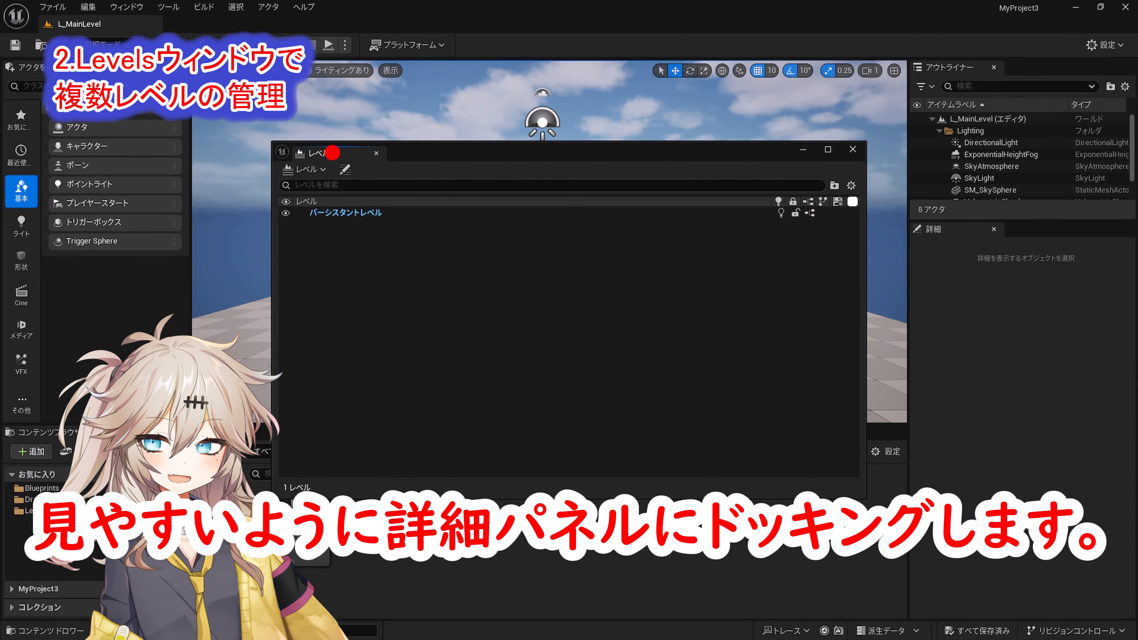
left_click_drag(330, 158, 1042, 229)
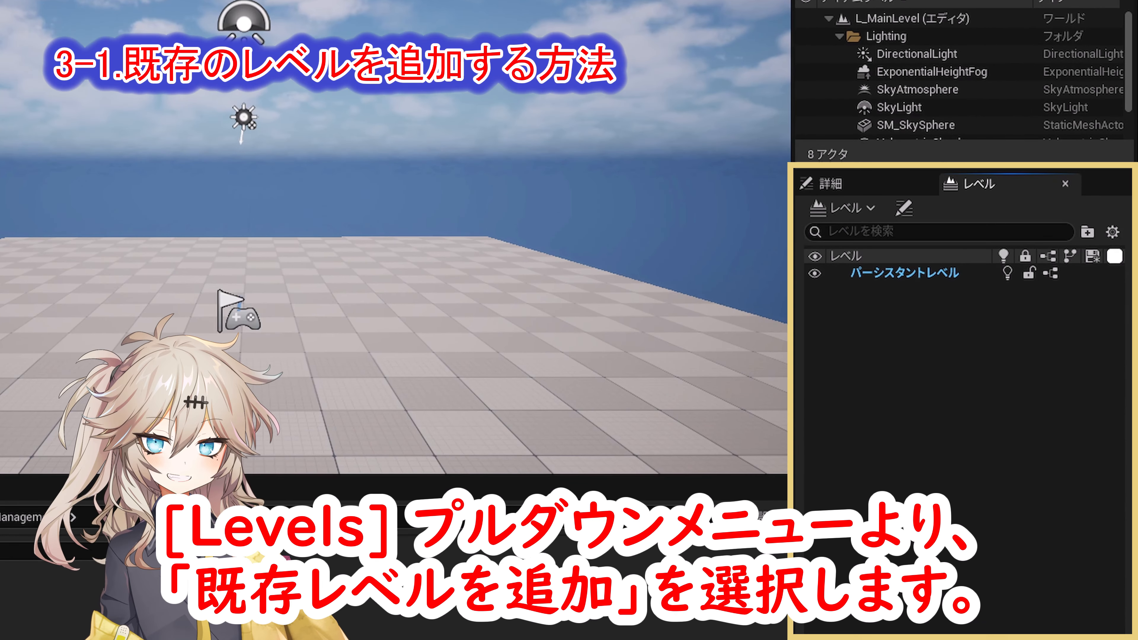
- Add the existing L_Dragon level from the Dragon folder as a sublevel of the persistent level
left_click(941, 245)
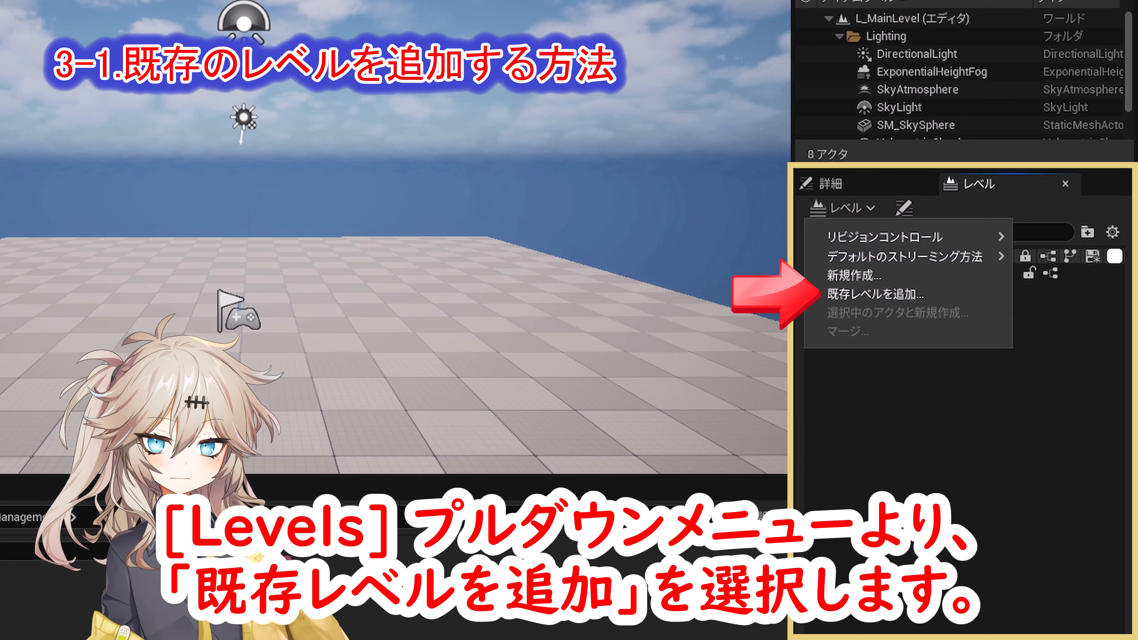
left_click(876, 294)
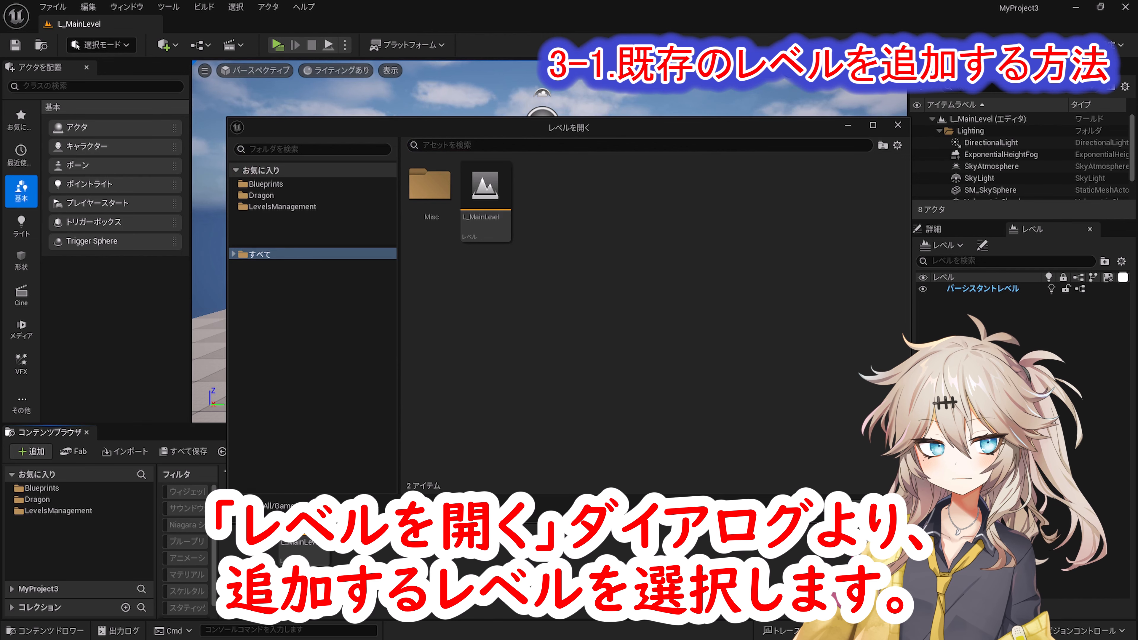
left_click(279, 195)
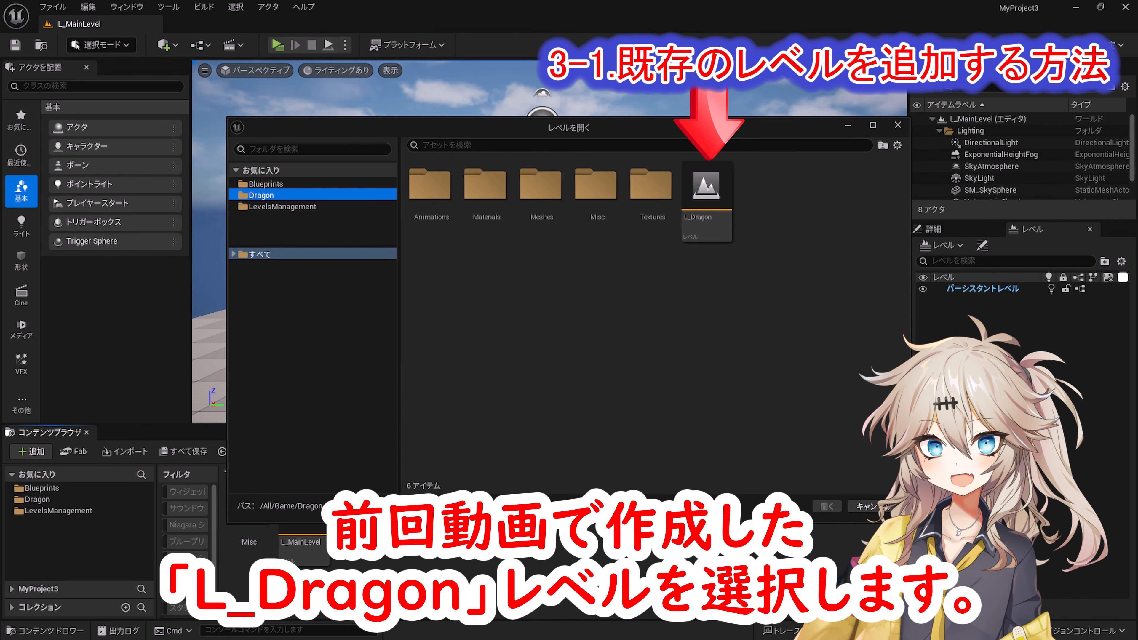
left_click(706, 220)
left_click(825, 507)
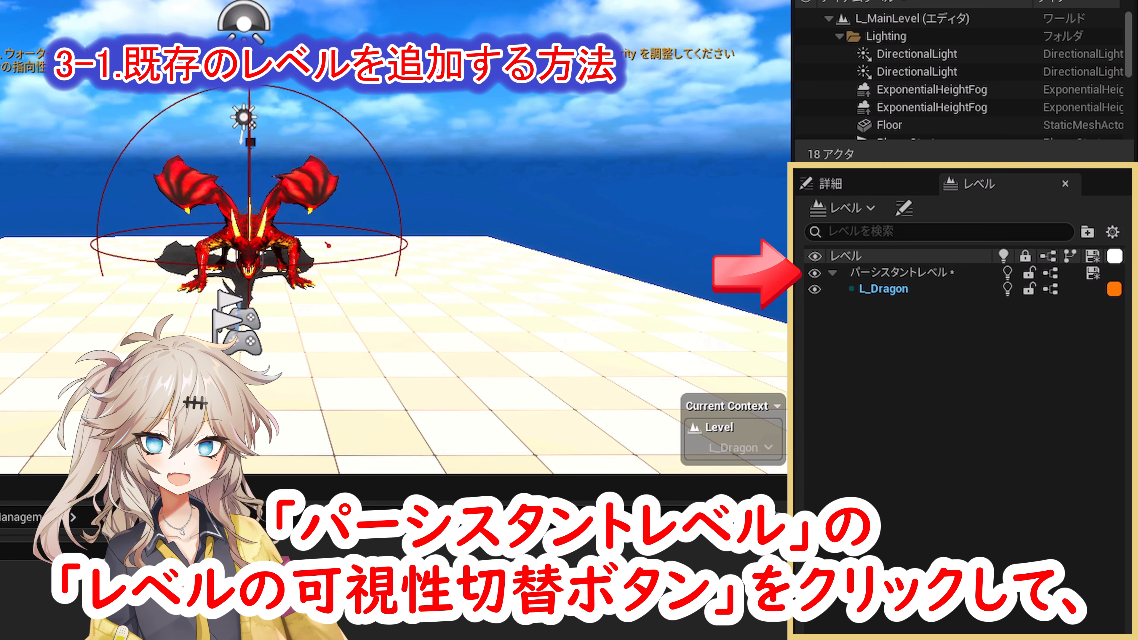
- Disable Visible on the L_Dragon sublevel's DirectionalLight, hiding the persistent level only while making the change
left_click(815, 273)
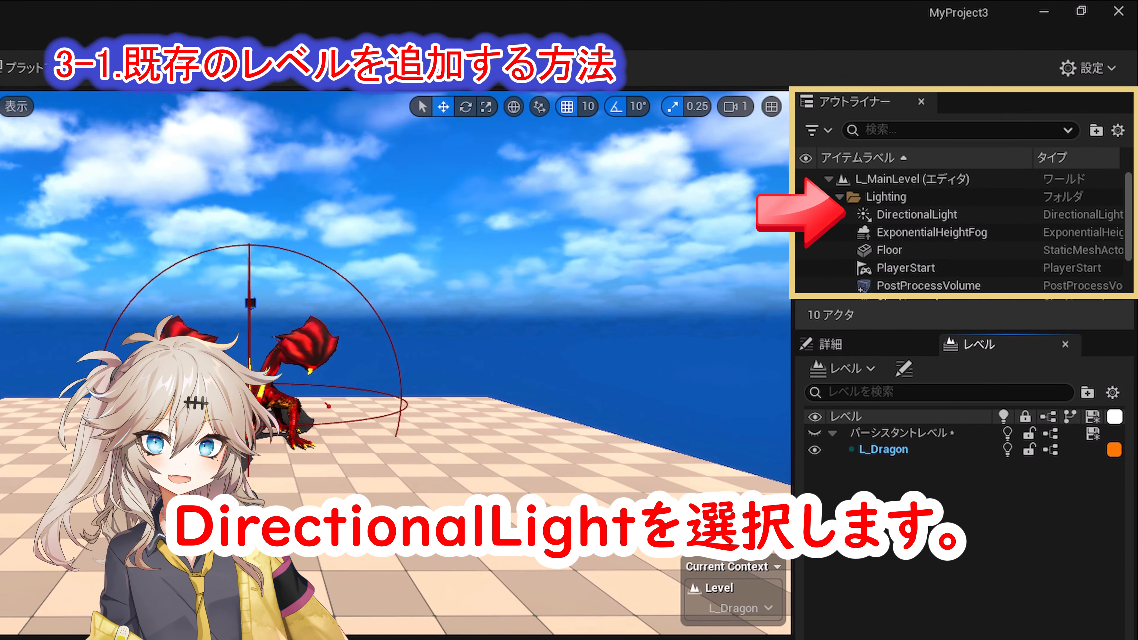
left_click(917, 215)
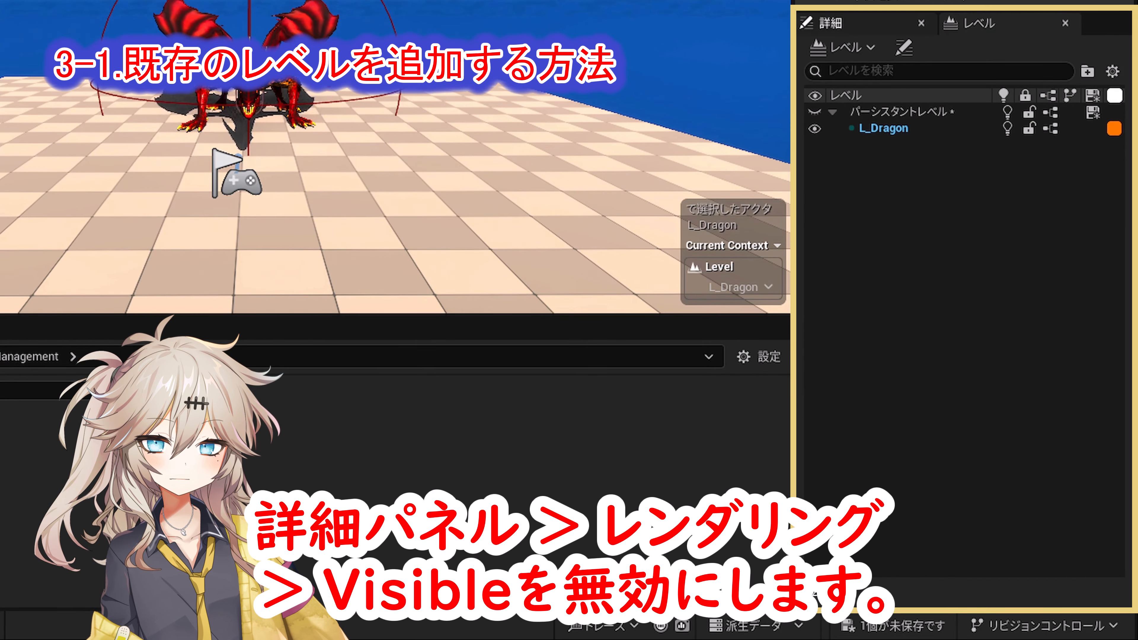
left_click(831, 344)
left_click(922, 410)
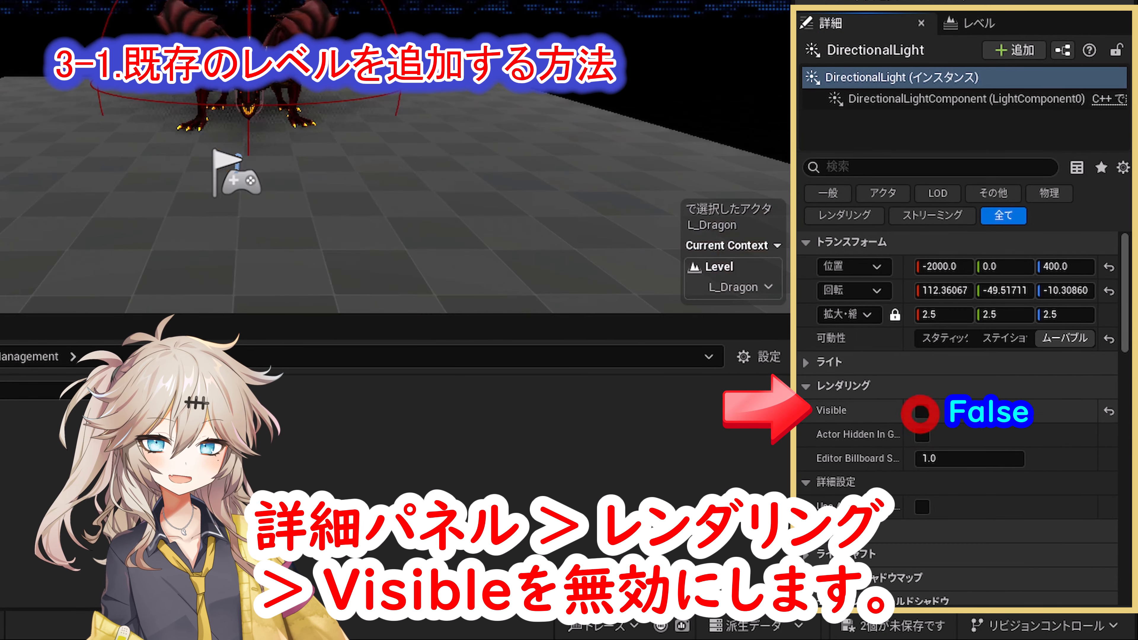
left_click(970, 24)
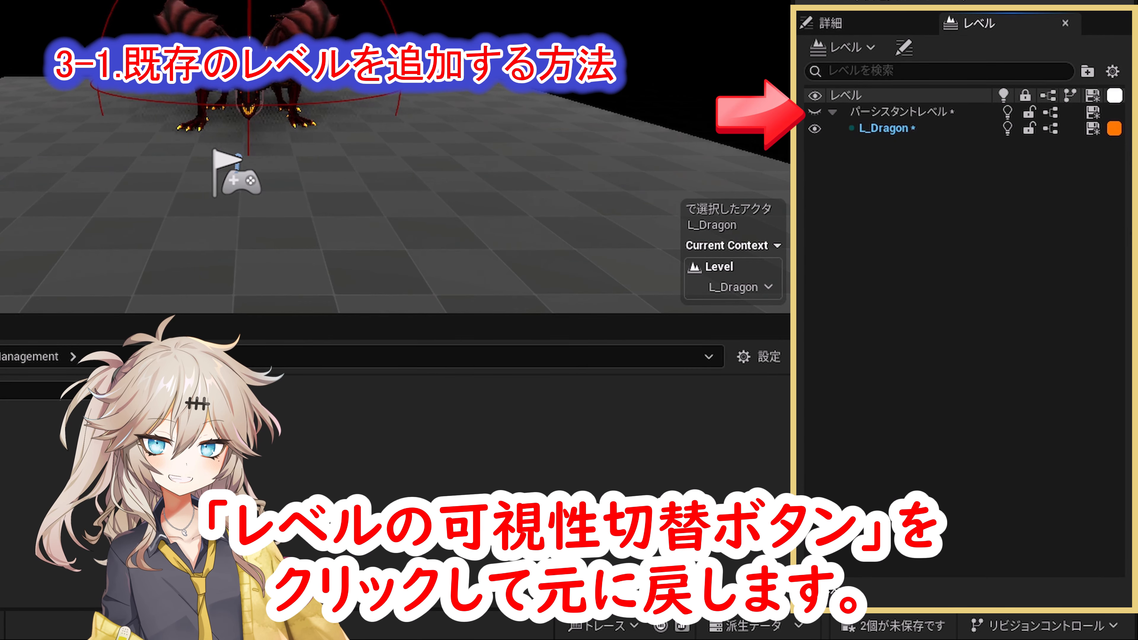
left_click(814, 112)
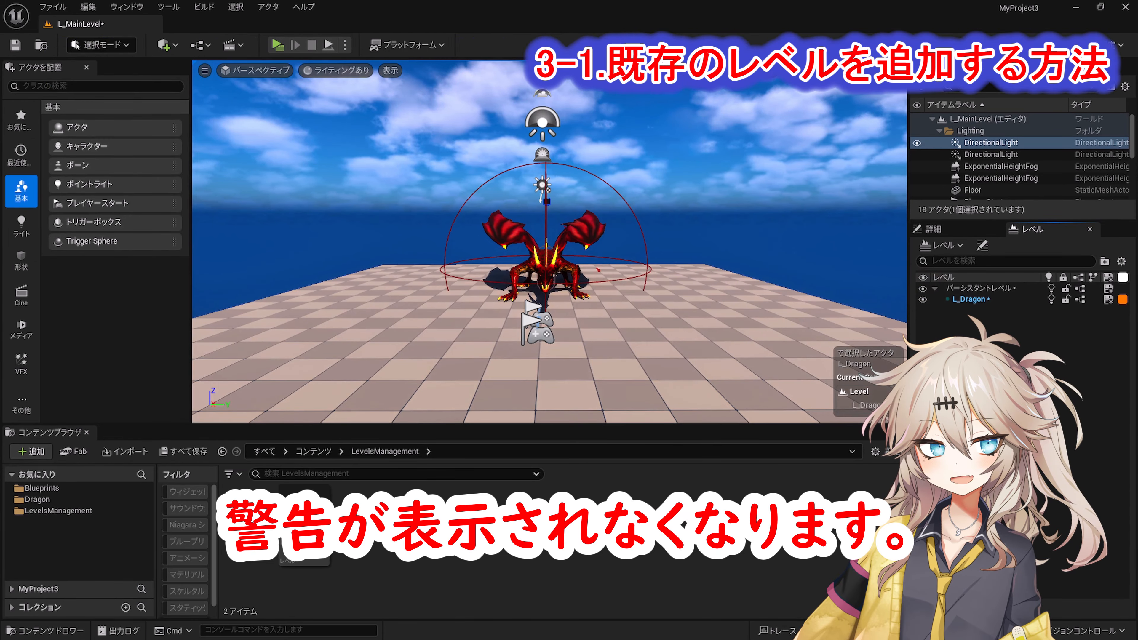
- With the persistent level temporarily hidden, hide L_Dragon's duplicate actors from DirectionalLight through VolumetricCloud in the Outliner
left_click_drag(994, 222, 994, 400)
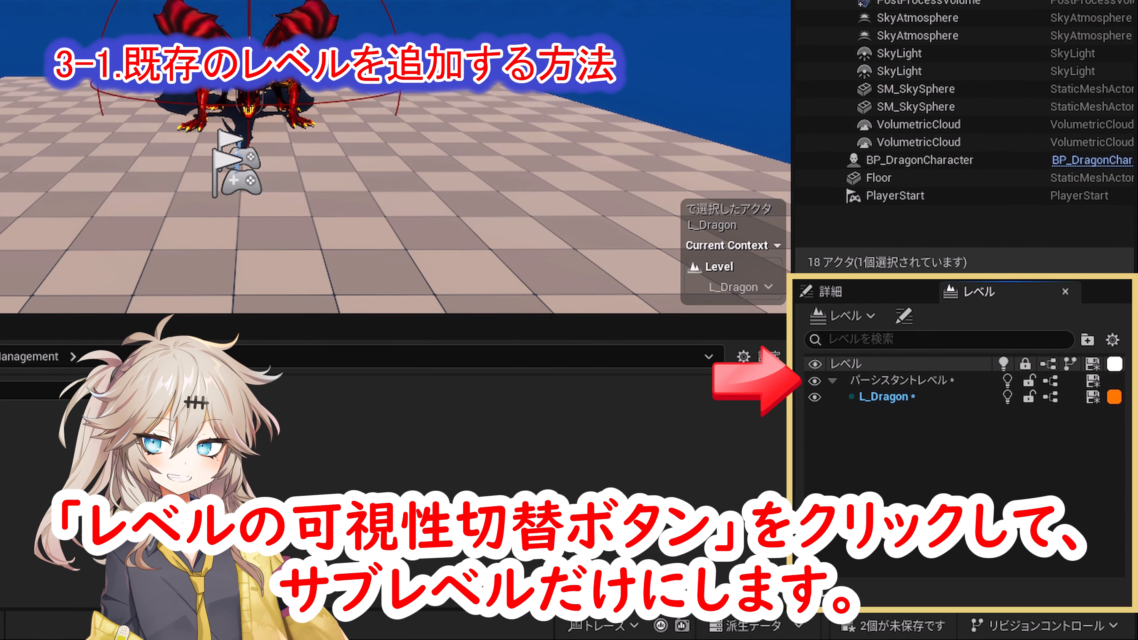
left_click(815, 382)
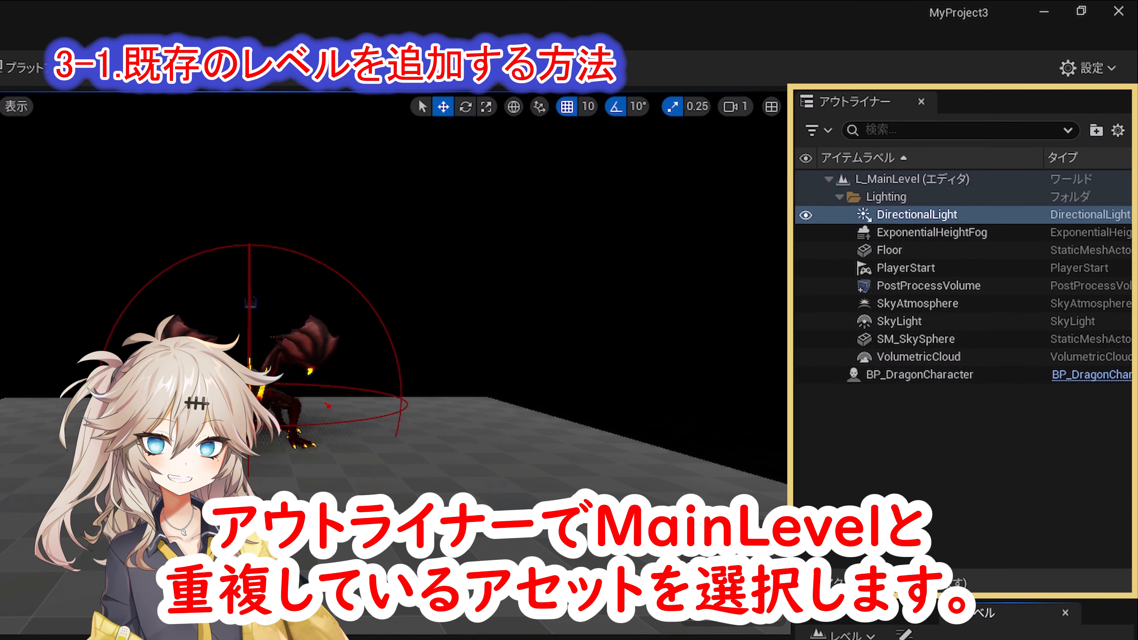
left_click(901, 215)
left_click(923, 357, "shift")
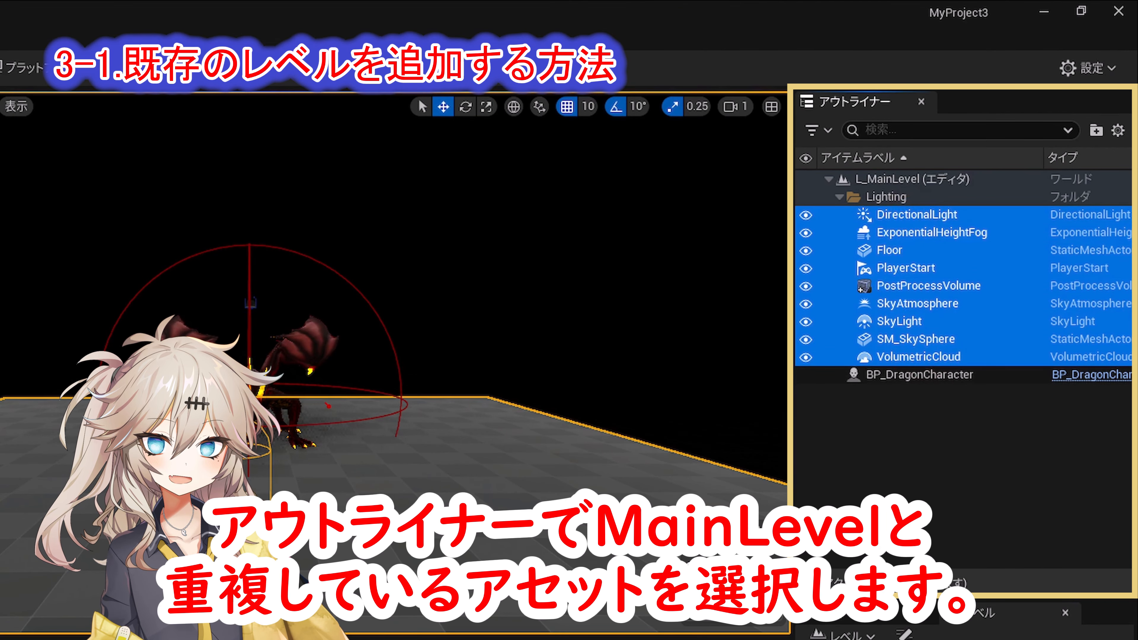
left_click(806, 250)
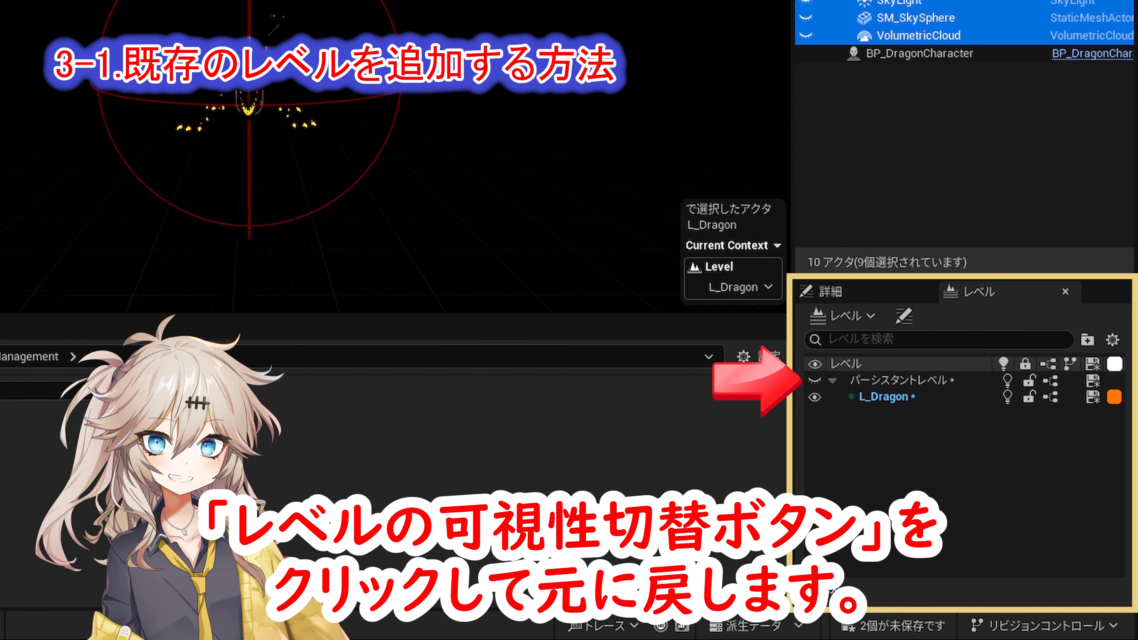
left_click(815, 381)
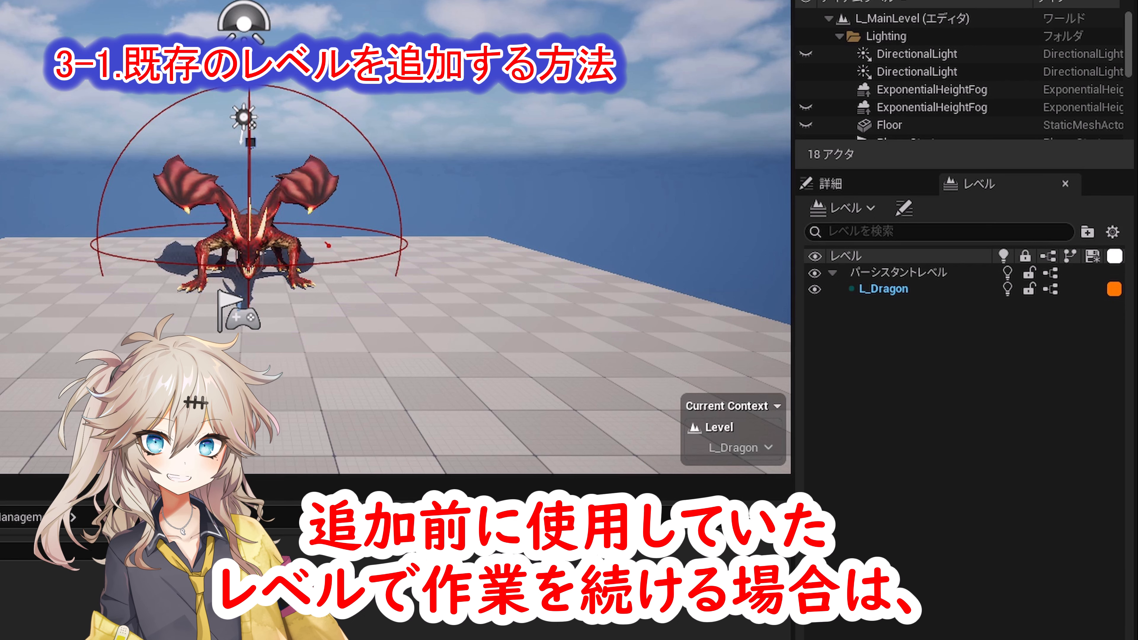
- Switch the current working level between the persistent level and L_Dragon, ending on the persistent level through Current Context
right_click(879, 272)
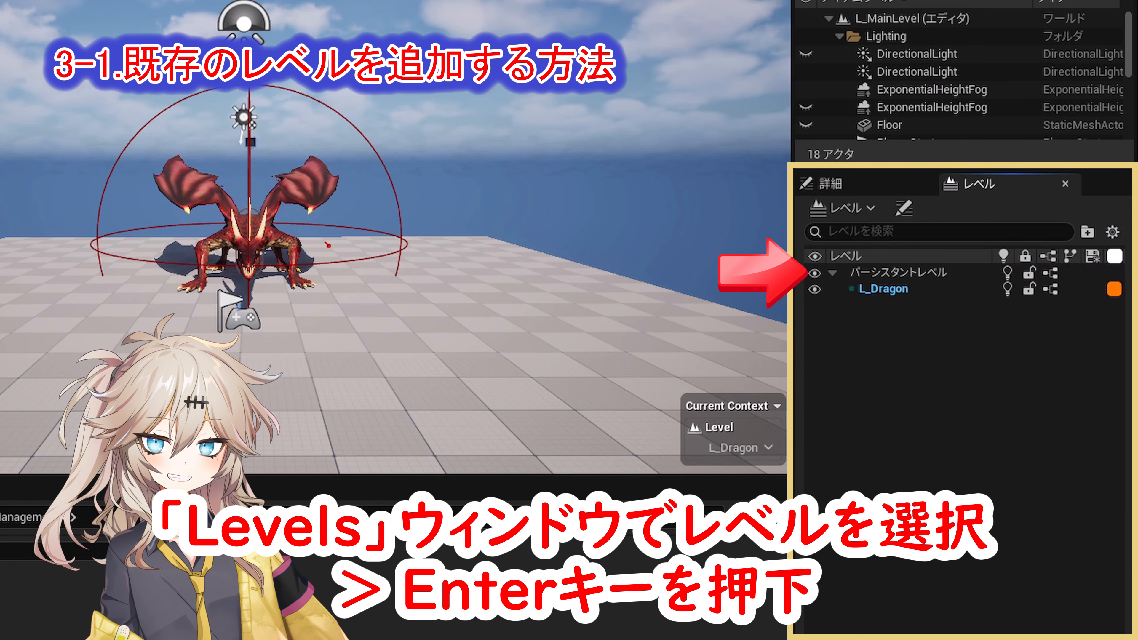
left_click(936, 272)
key("Return")
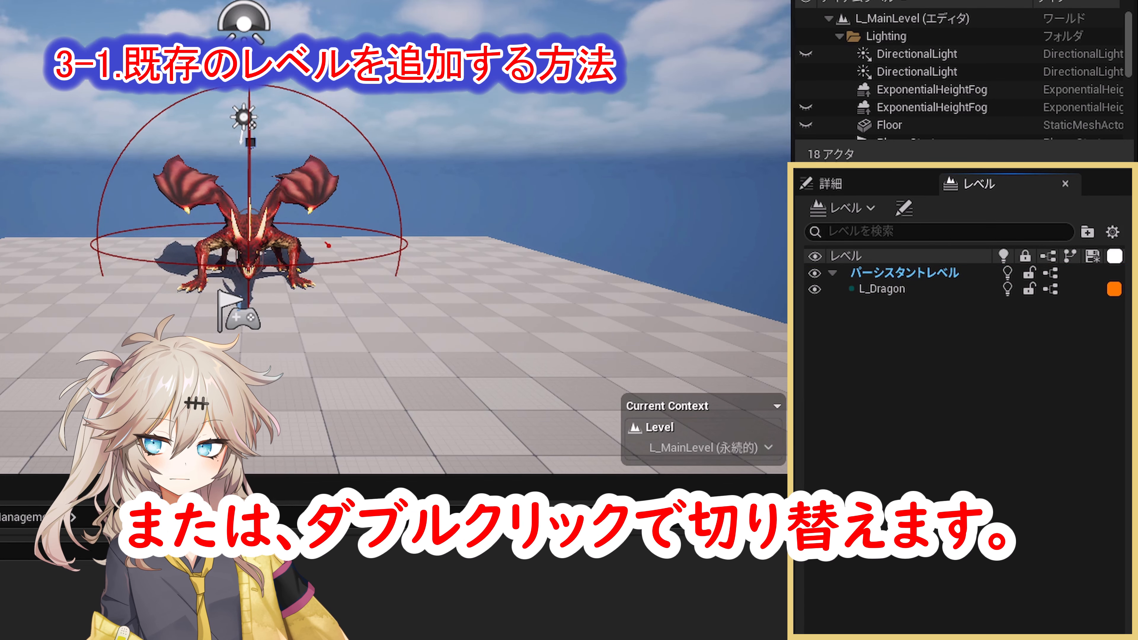
double_click(881, 289)
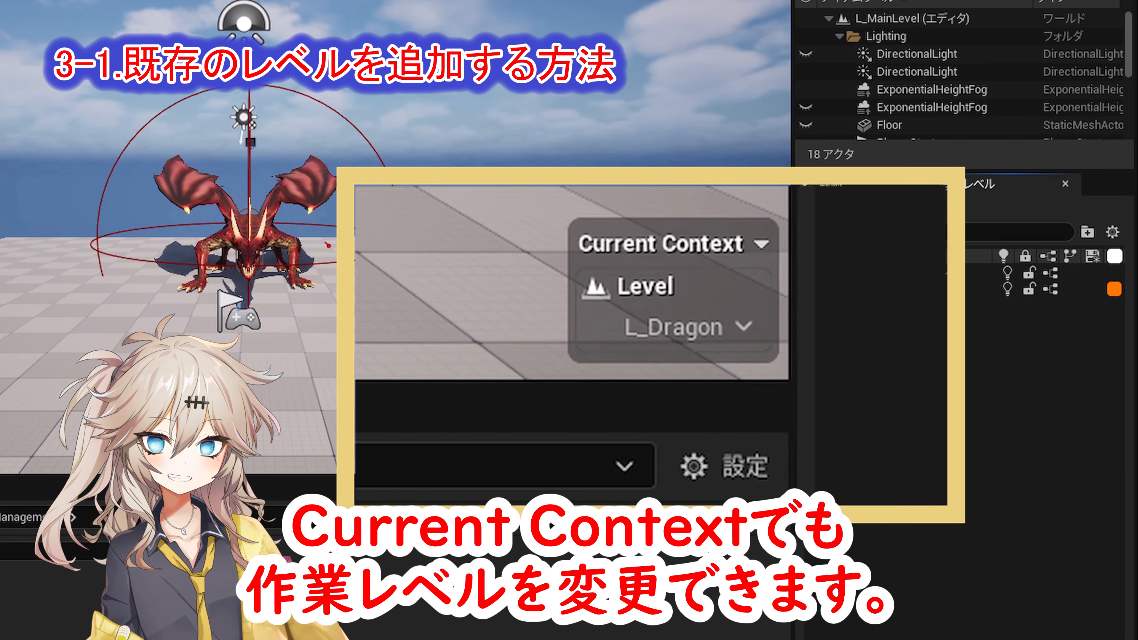
left_click(744, 326)
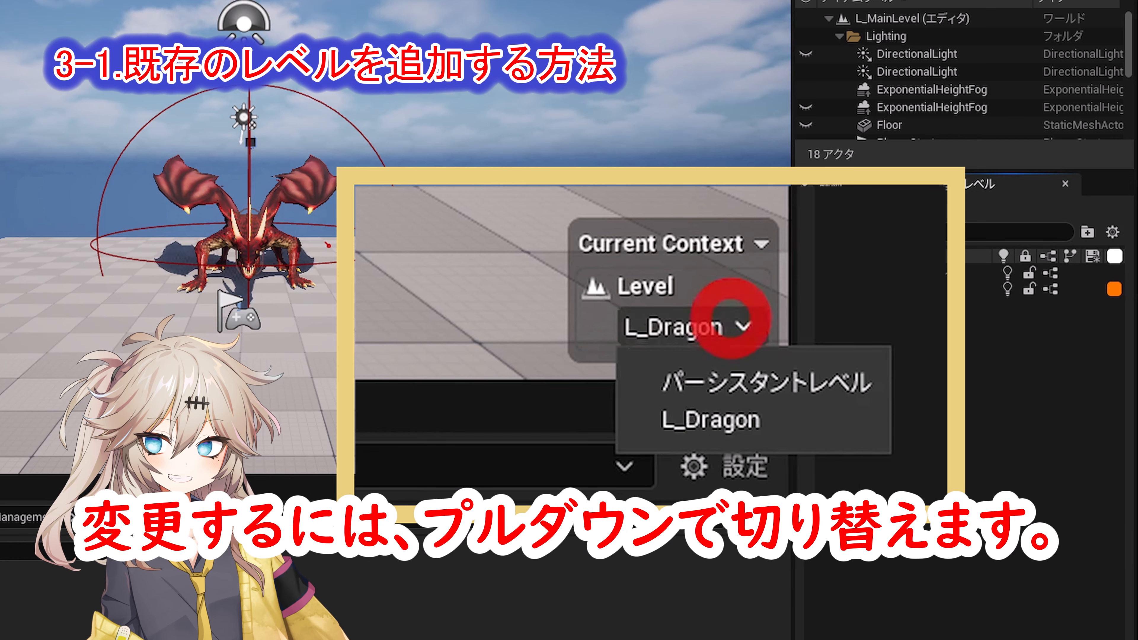
left_click(829, 378)
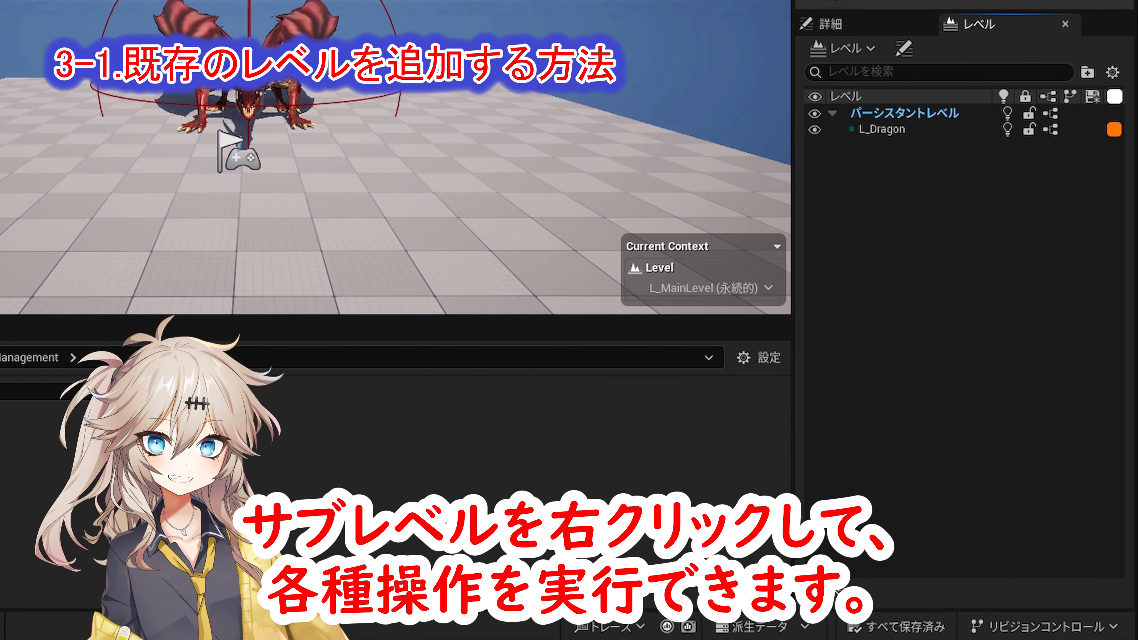
- Review the L_Dragon sublevel's available operations and toggle its visibility off
right_click(872, 274)
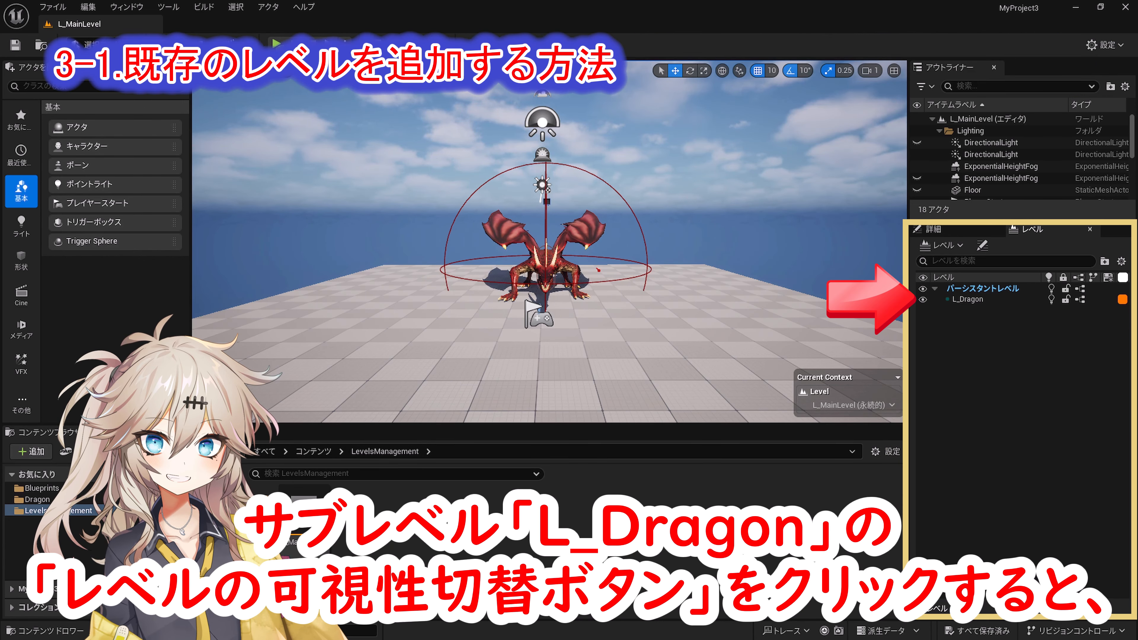
left_click(923, 299)
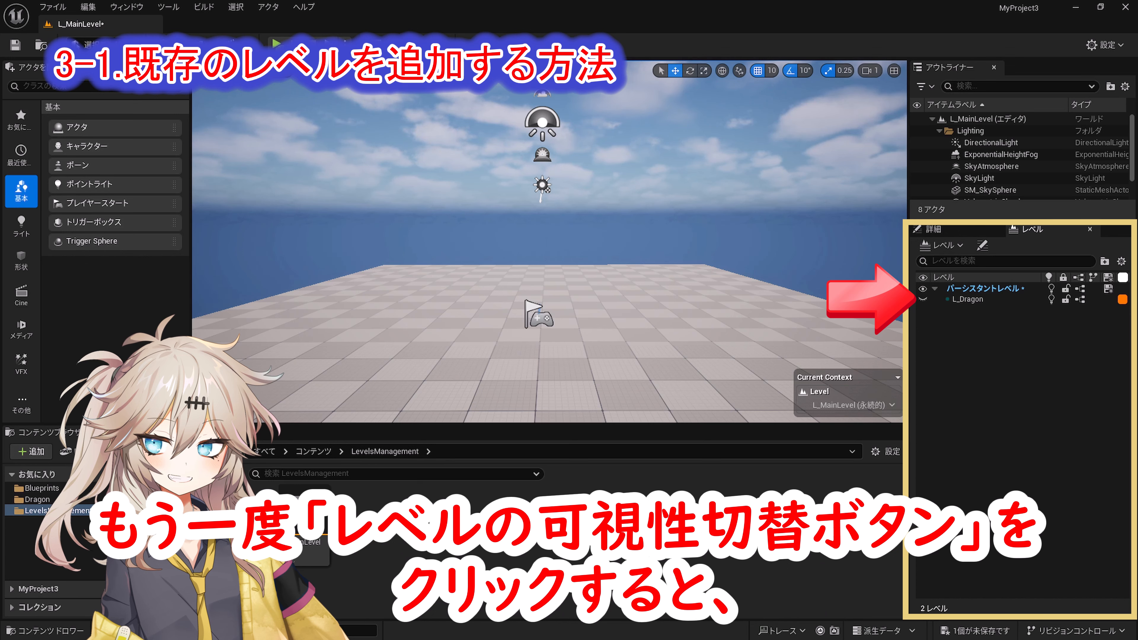
- Show the L_Dragon sublevel again and create a new sublevel from the empty level template, saved as Level1 in LevelsManagement
left_click(923, 300)
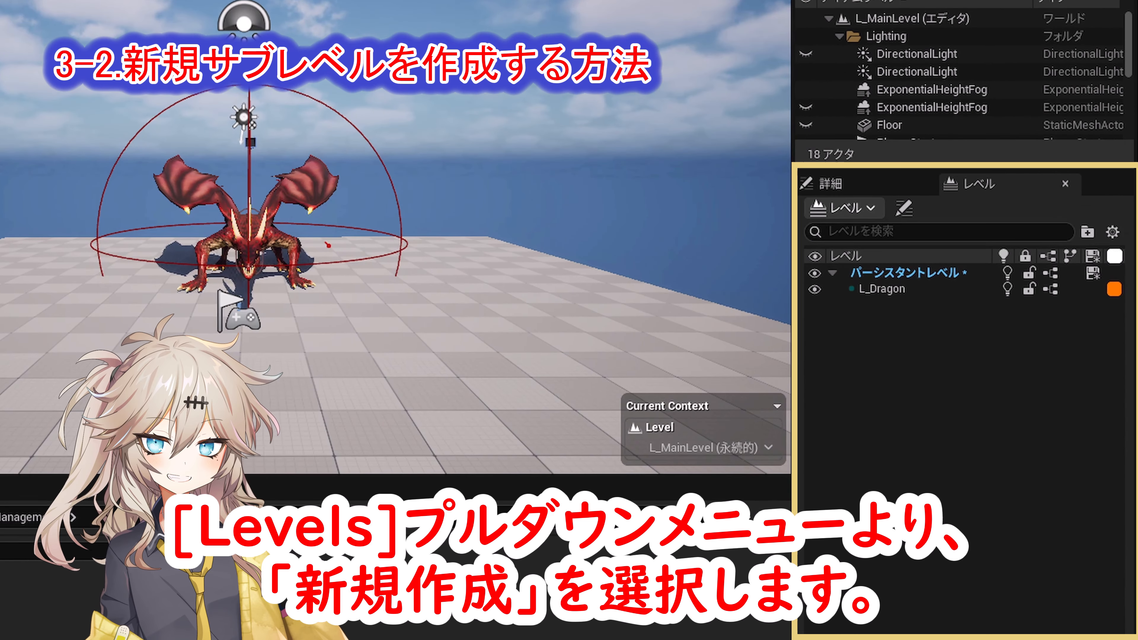
left_click(959, 245)
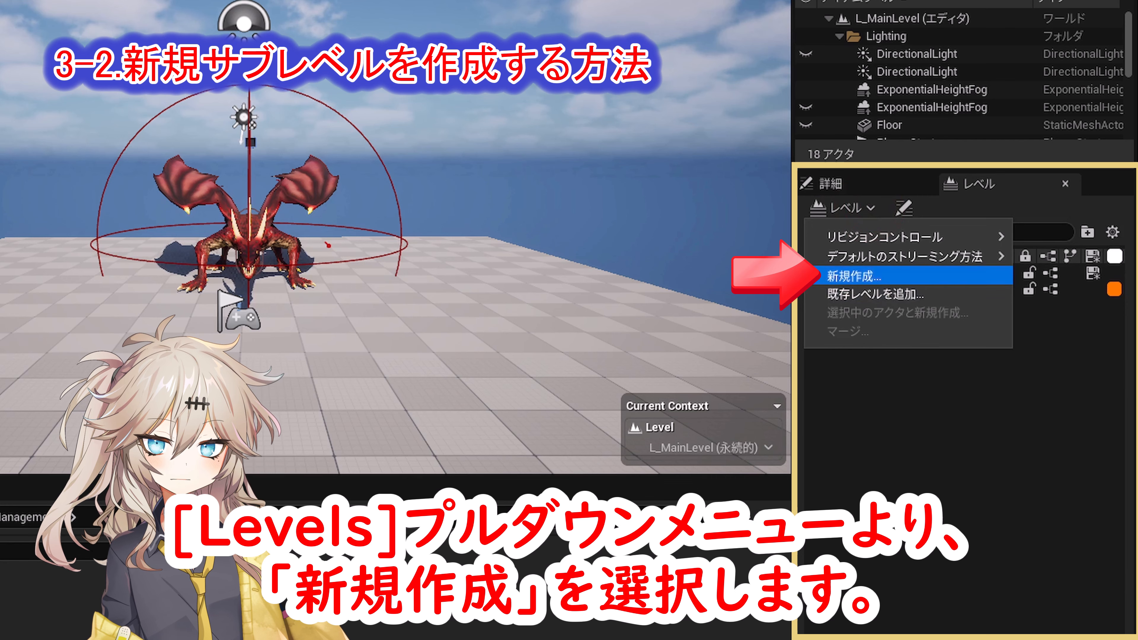
left_click(853, 275)
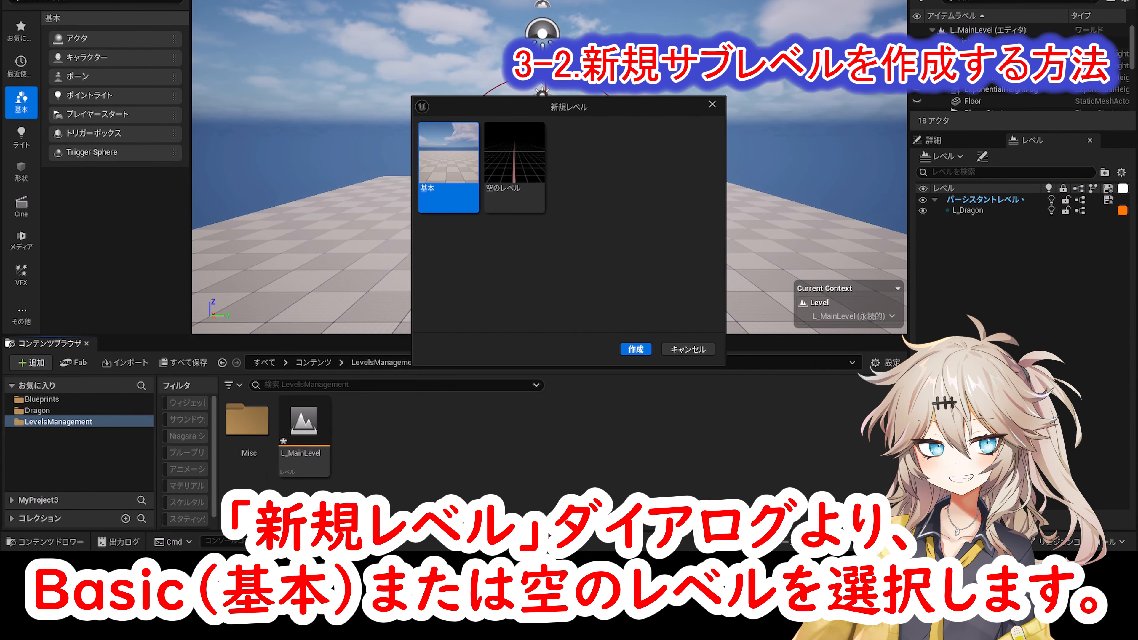
left_click(530, 198)
left_click(635, 350)
left_click(342, 415)
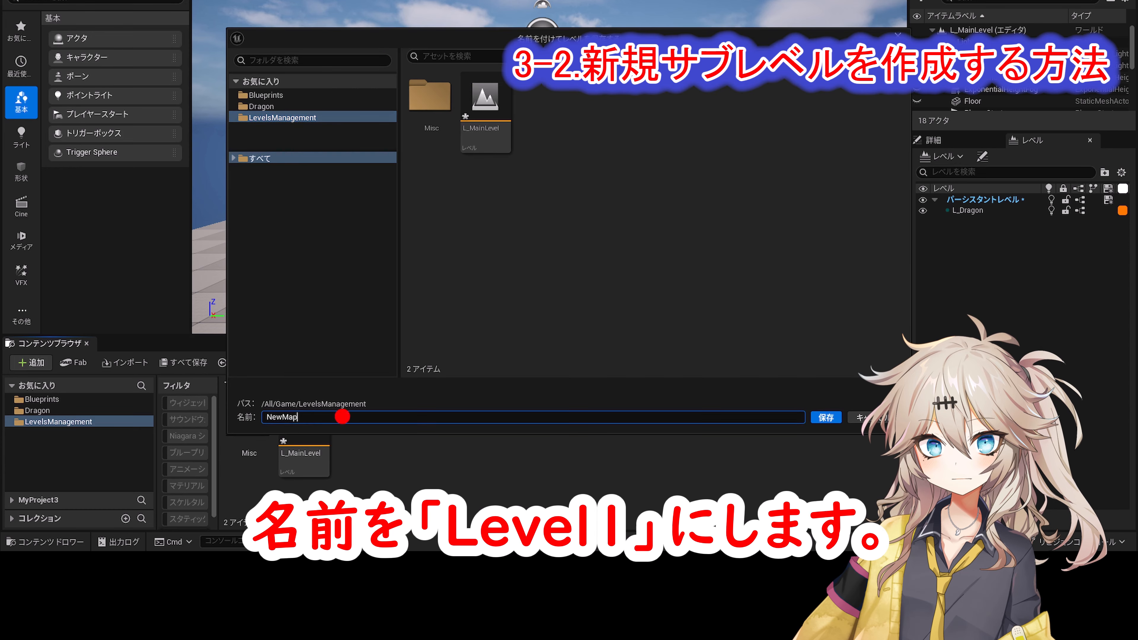
type("Level1")
left_click(826, 417)
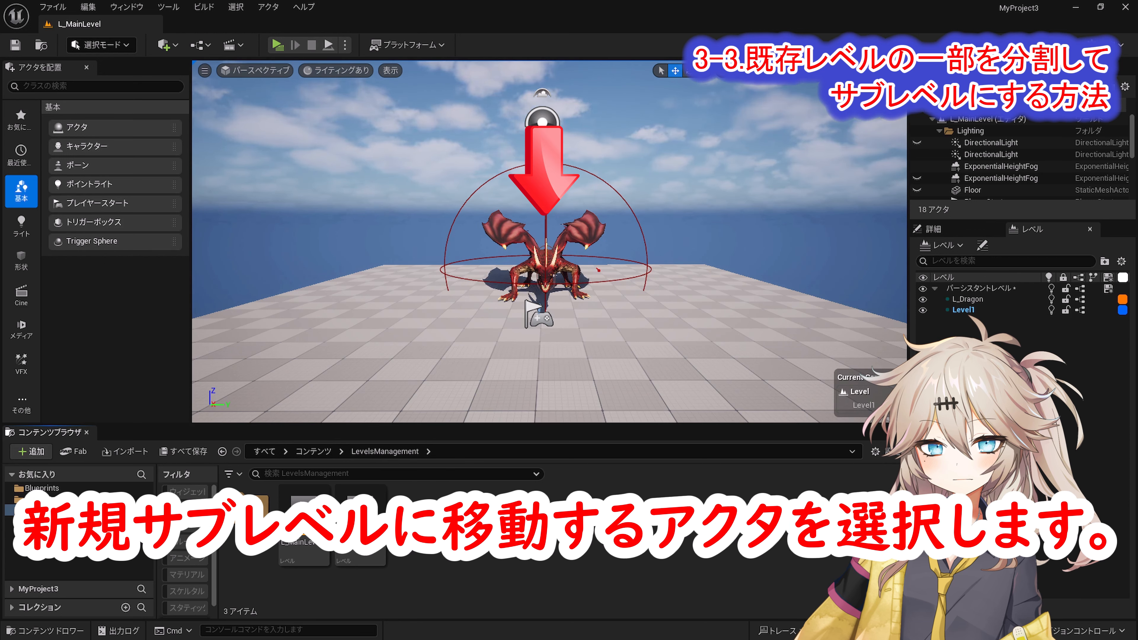
- Split the BP_DragonCharacter actor into a new sublevel saved as Level2 in the LevelsManagement folder
left_click(542, 257)
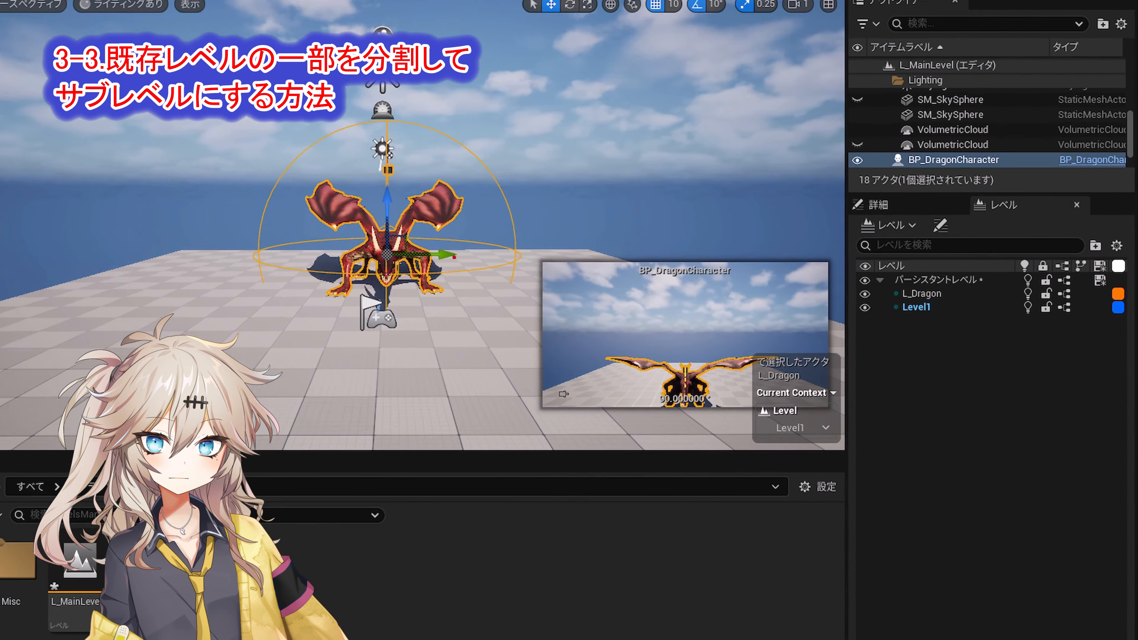
left_click(889, 225)
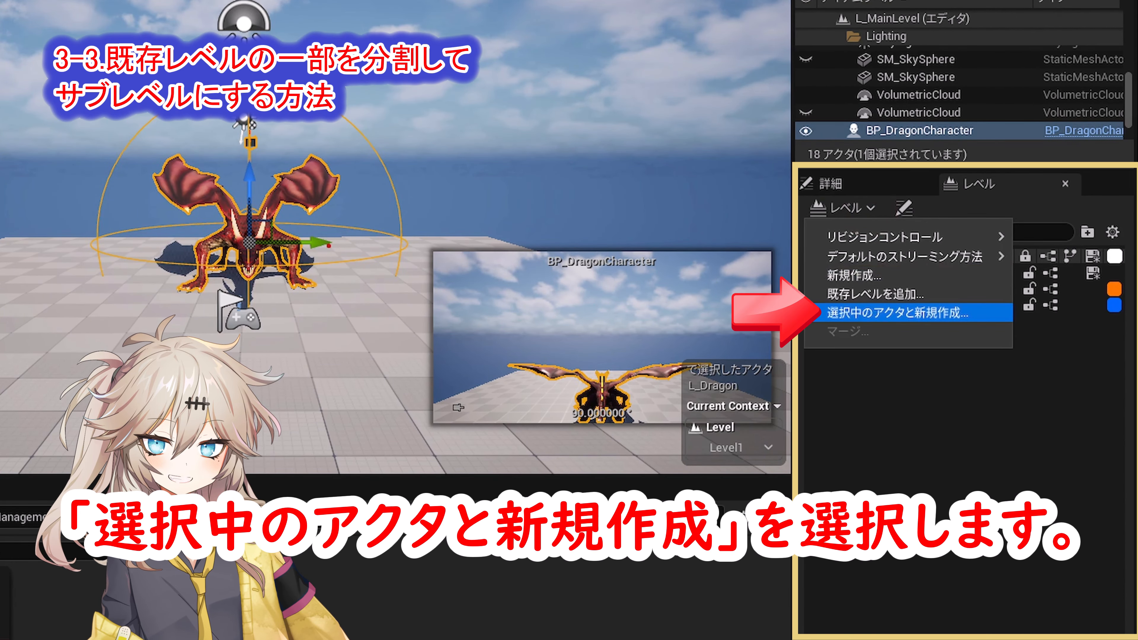
left_click(864, 313)
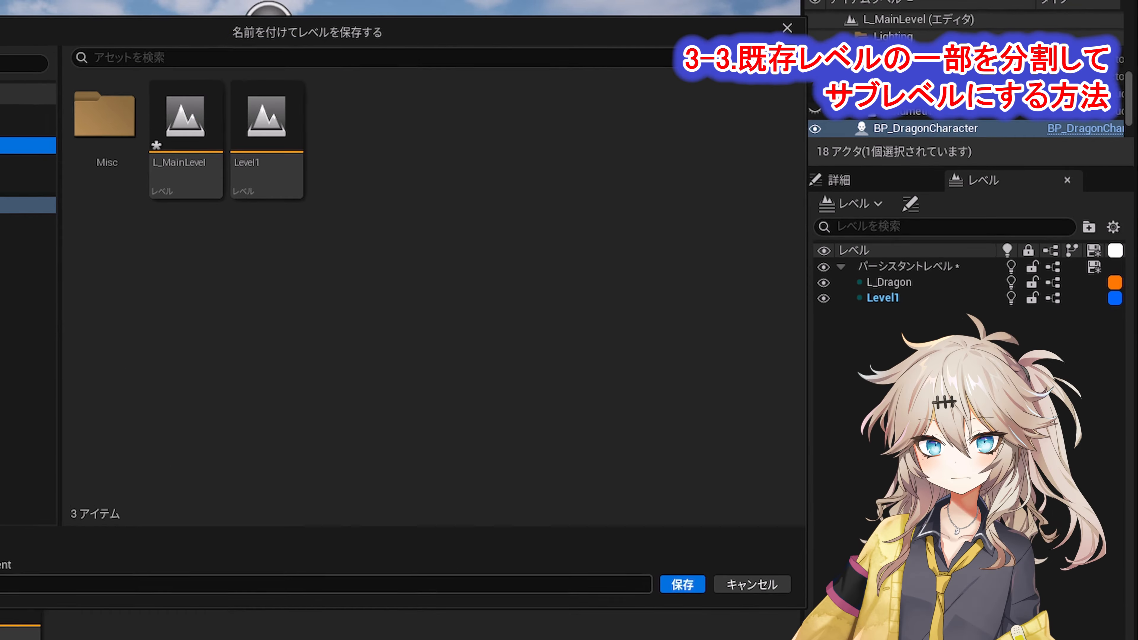
left_click(330, 416)
key("ctrl+a")
type("Level2")
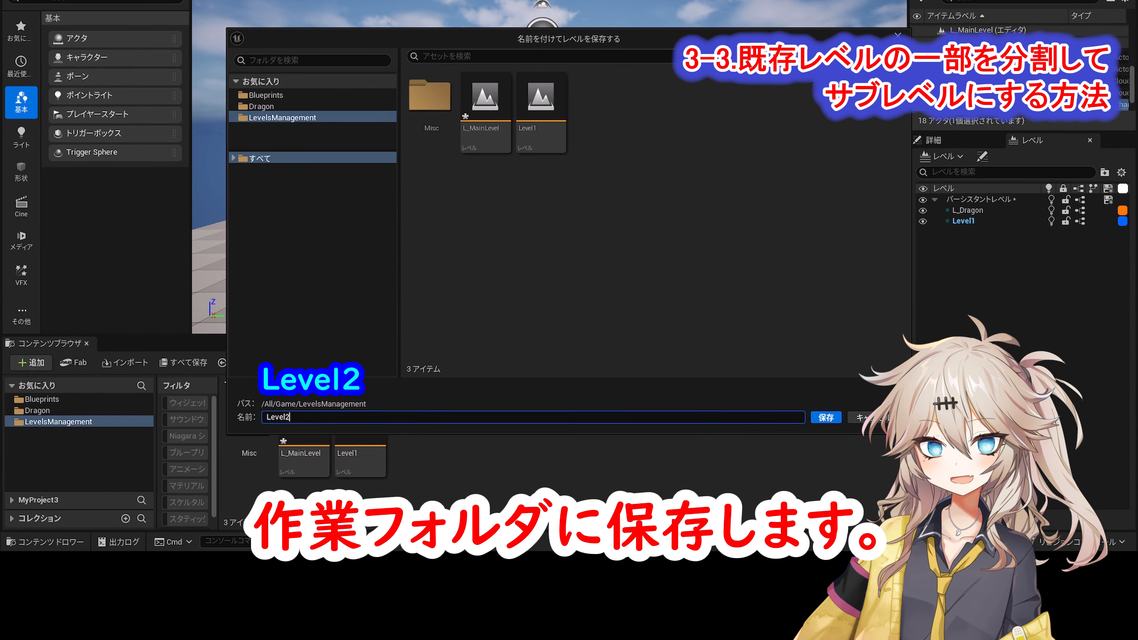
key("Return")
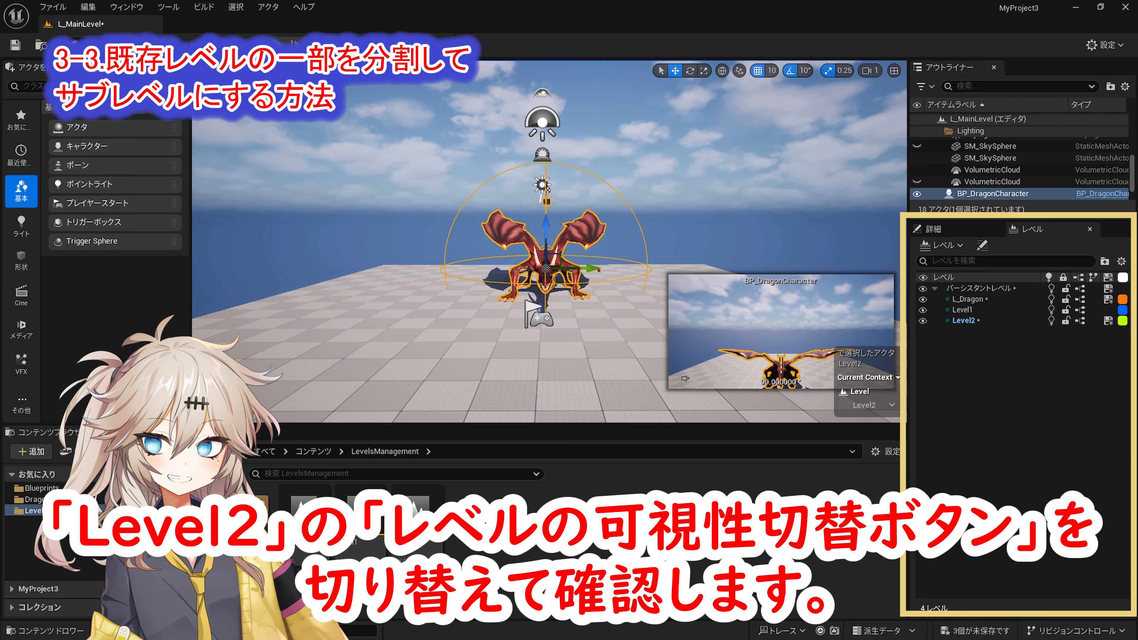
- Toggle the Level2 sublevel's visibility off and on to check which actors it contains
left_click(923, 320)
left_click(923, 320)
left_click(922, 320)
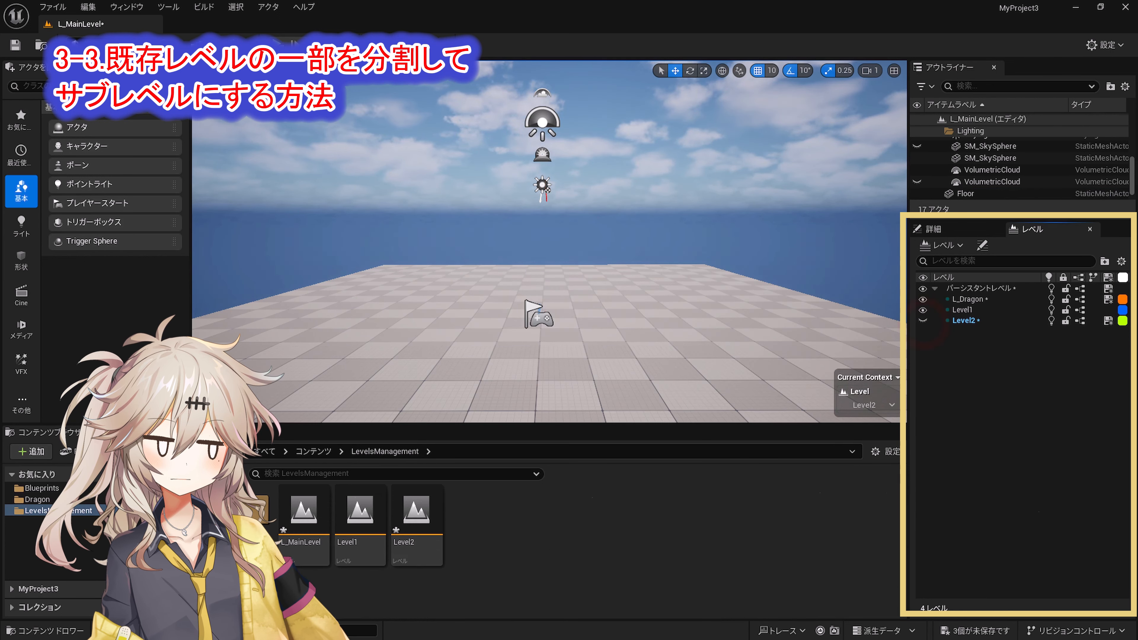
left_click(922, 320)
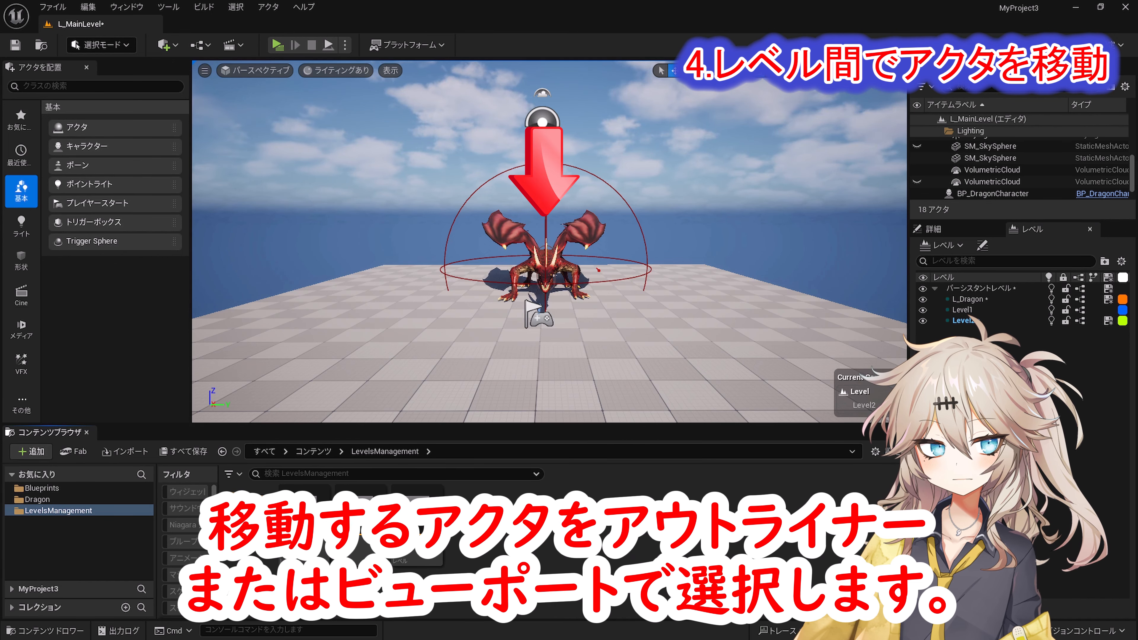
- Move BP_DragonCharacter from Level2 into the Level1 sublevel and check the move by toggling Level1's visibility
left_click(545, 268)
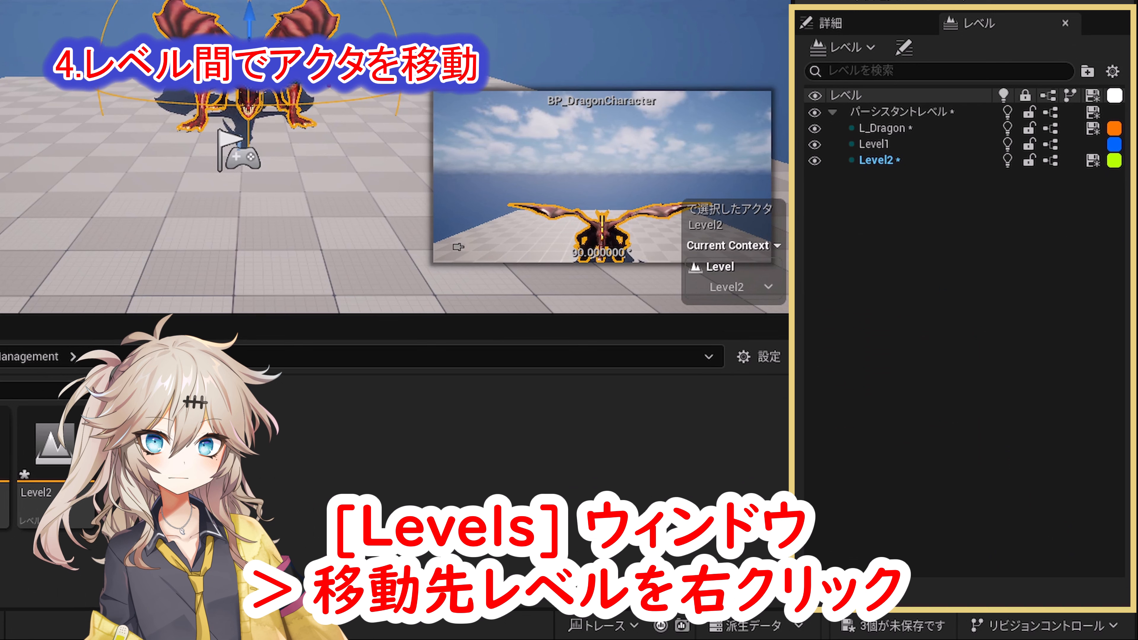
right_click(873, 144)
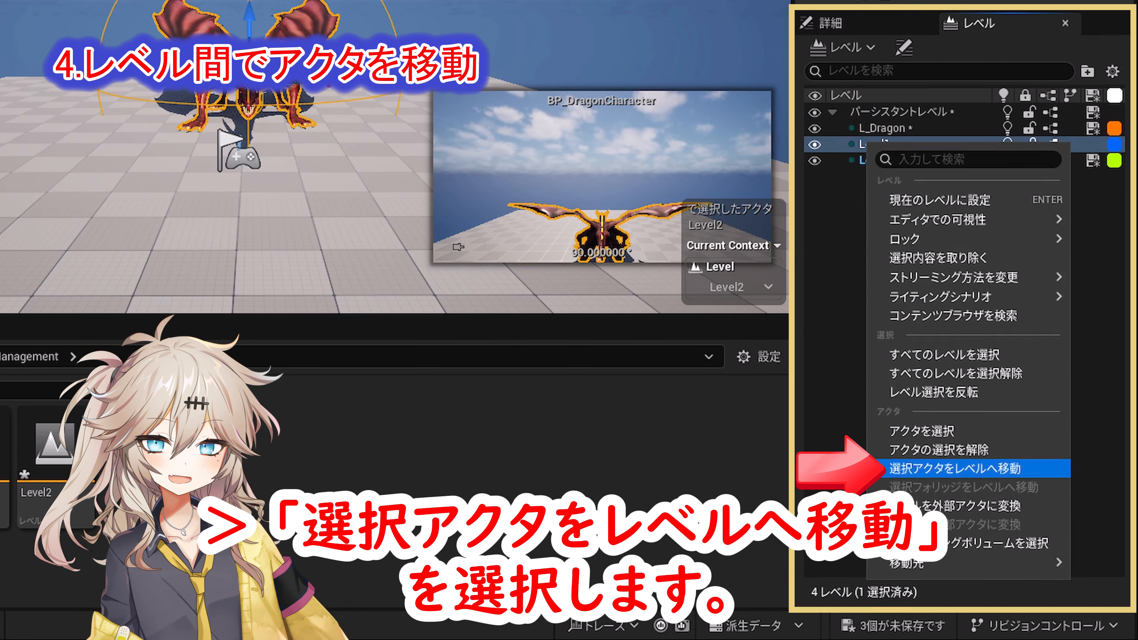
left_click(955, 468)
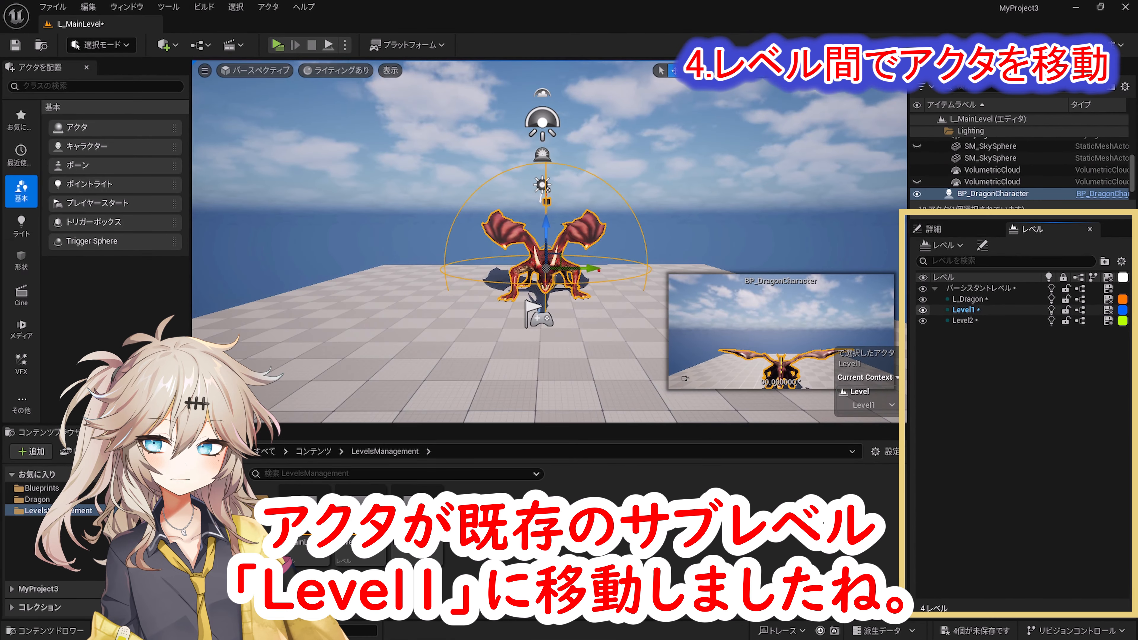
left_click(923, 310)
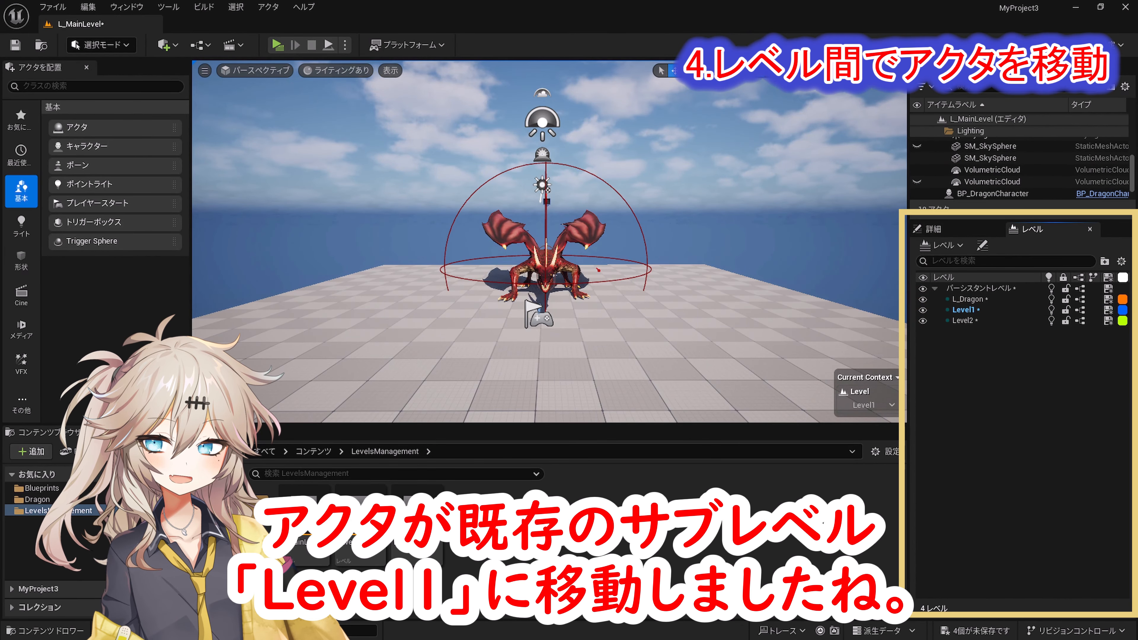
left_click(922, 310)
left_click(923, 309)
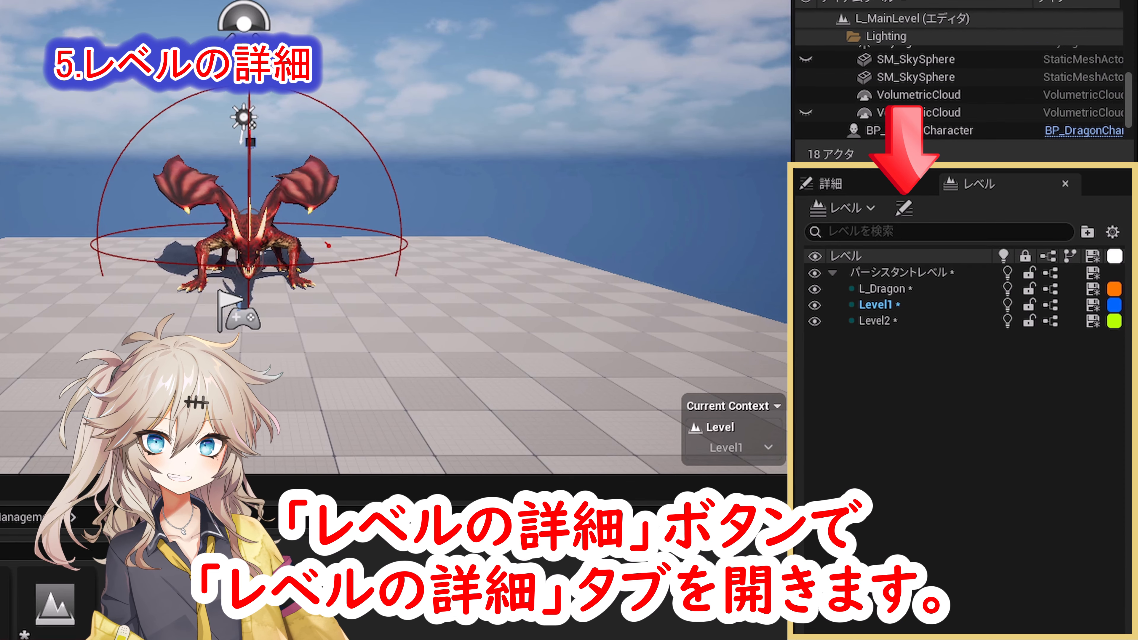
- Open the Level Details window with L_Dragon as the inspected level and dock it beside the Levels window
left_click(904, 208)
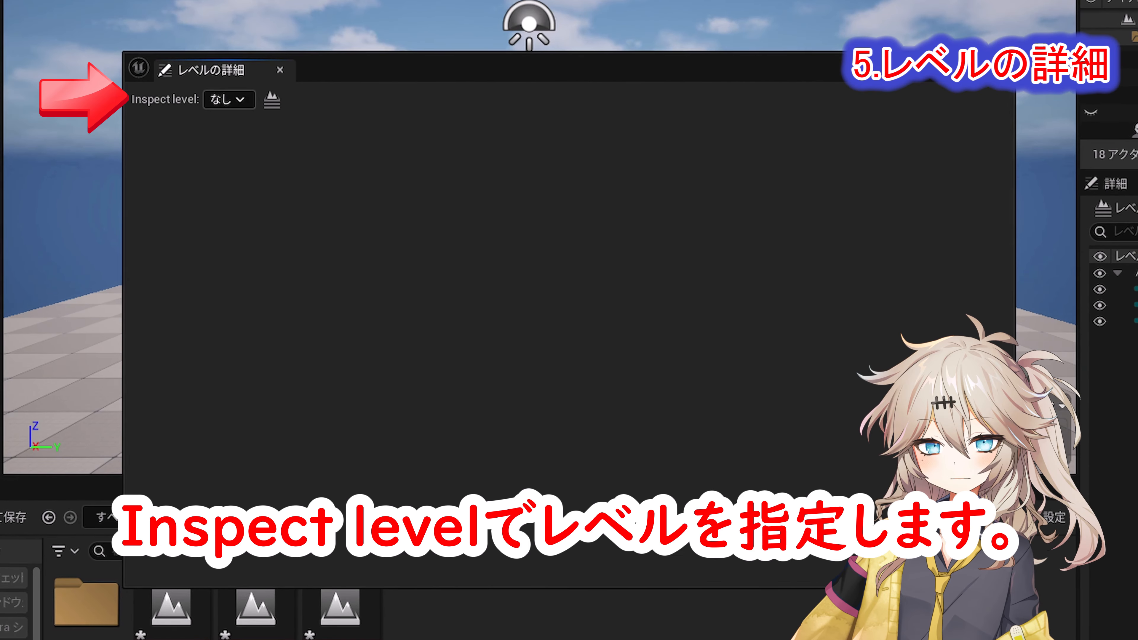
left_click(228, 99)
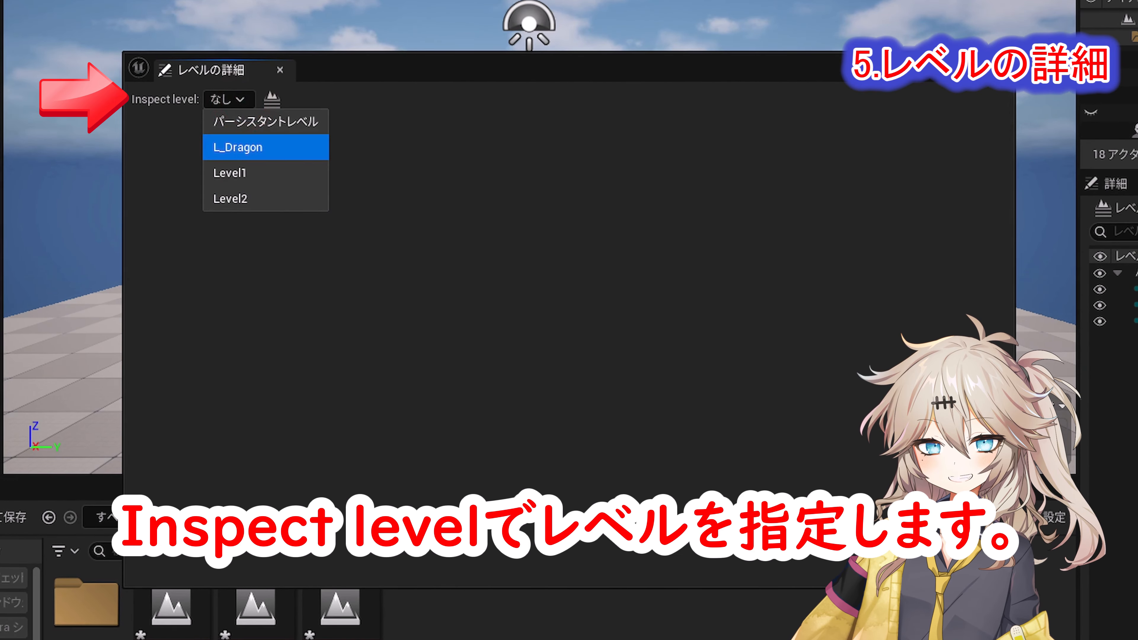
left_click(235, 146)
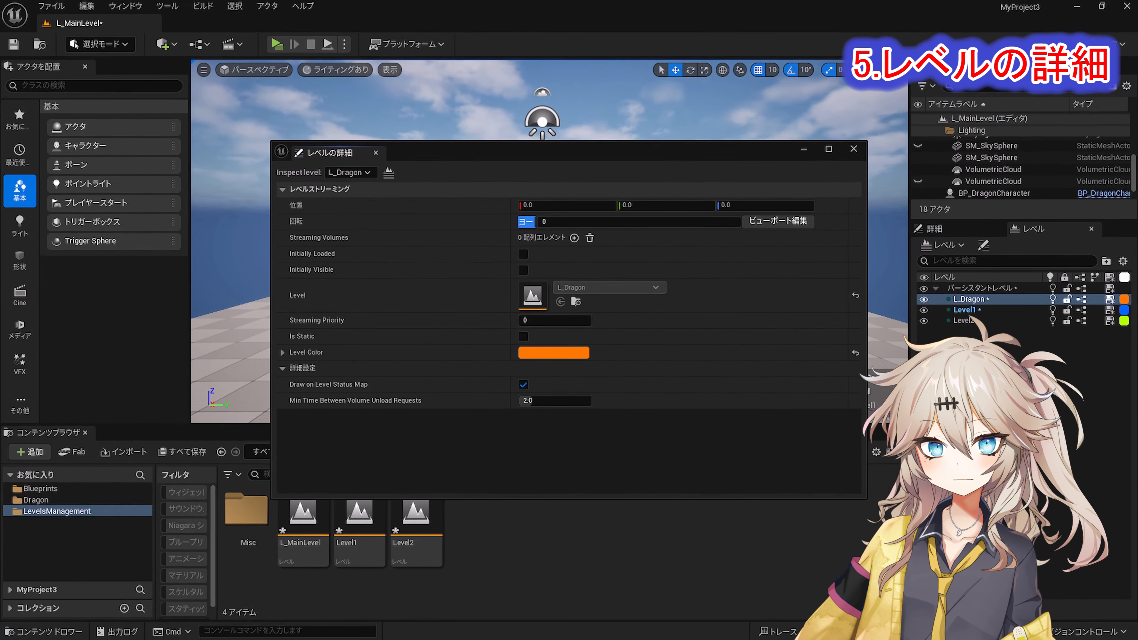
left_click_drag(235, 69, 1068, 236)
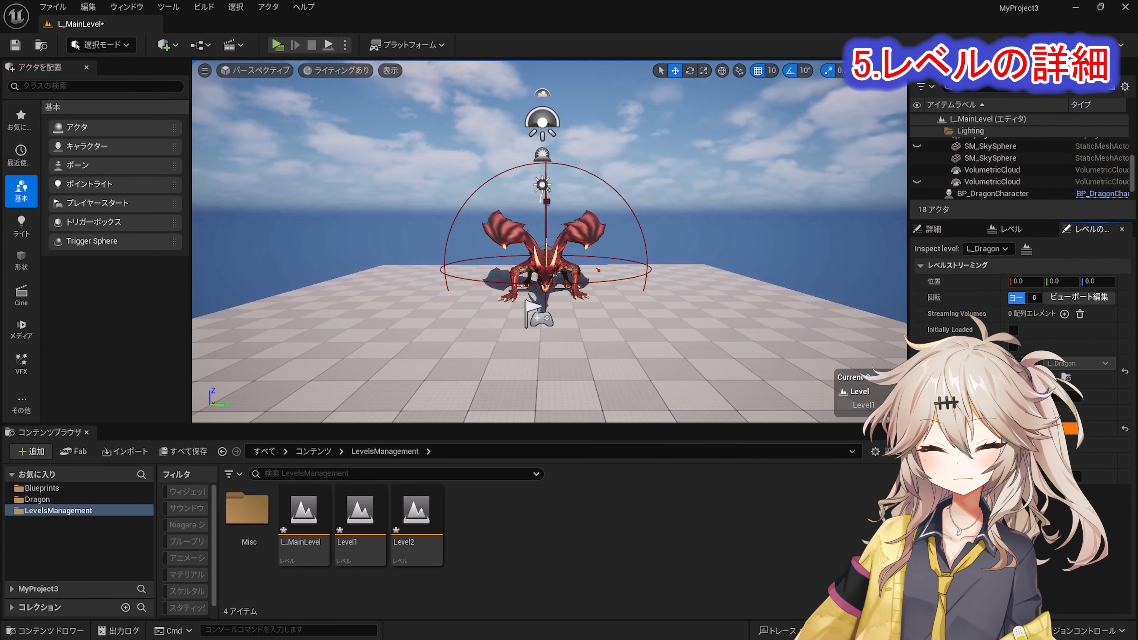
- Switch the viewport's view mode to the Level Color actor coloration
left_click(336, 70)
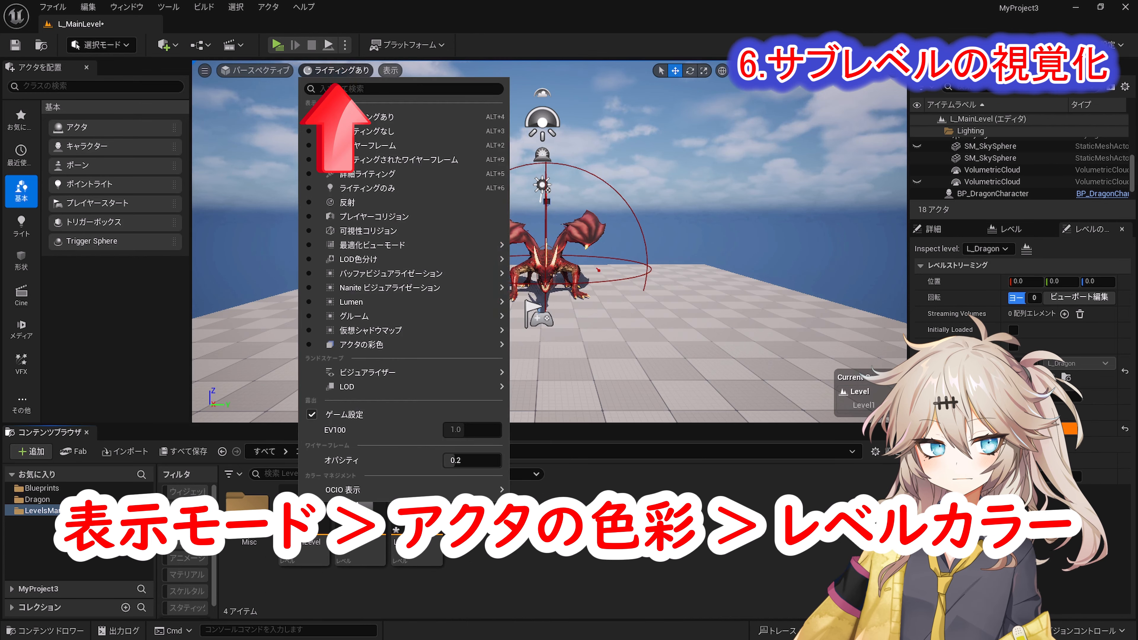
mouse_move(361, 345)
left_click(553, 362)
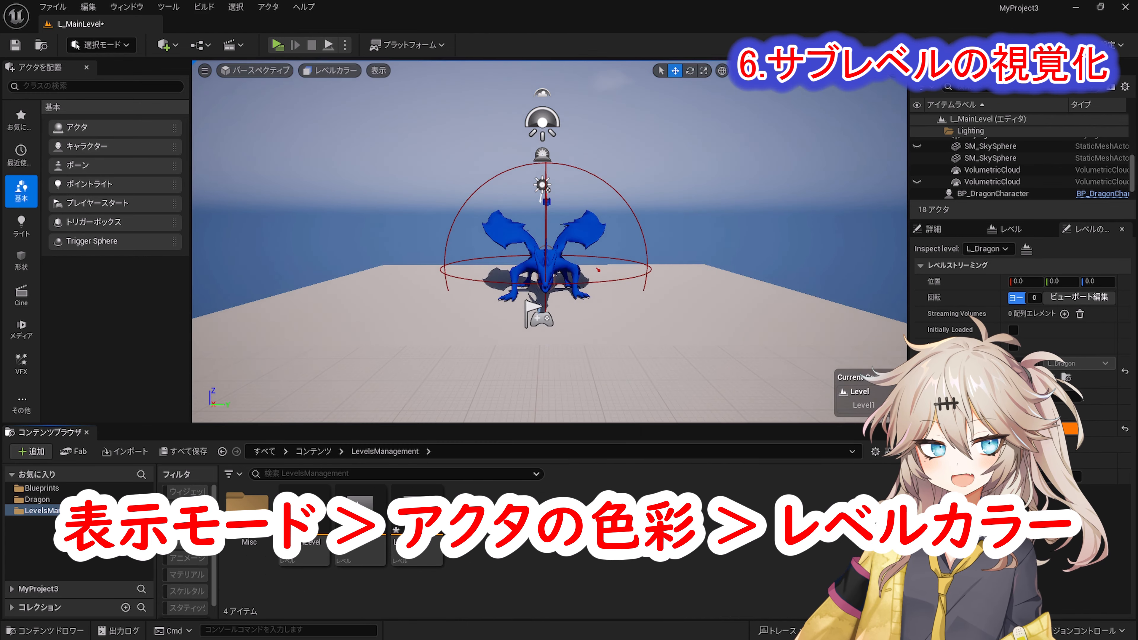
- Bring the Levels window back to the front and briefly play the main level to check whether its sublevels load
left_click(1010, 229)
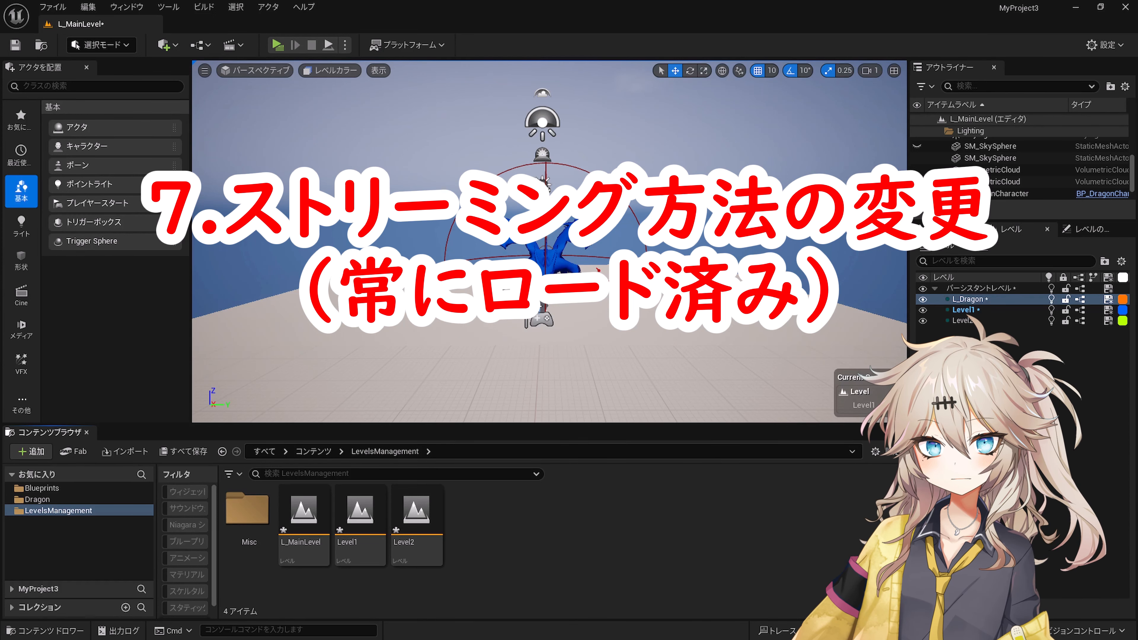
left_click(277, 45)
left_click_drag(528, 293, 509, 316)
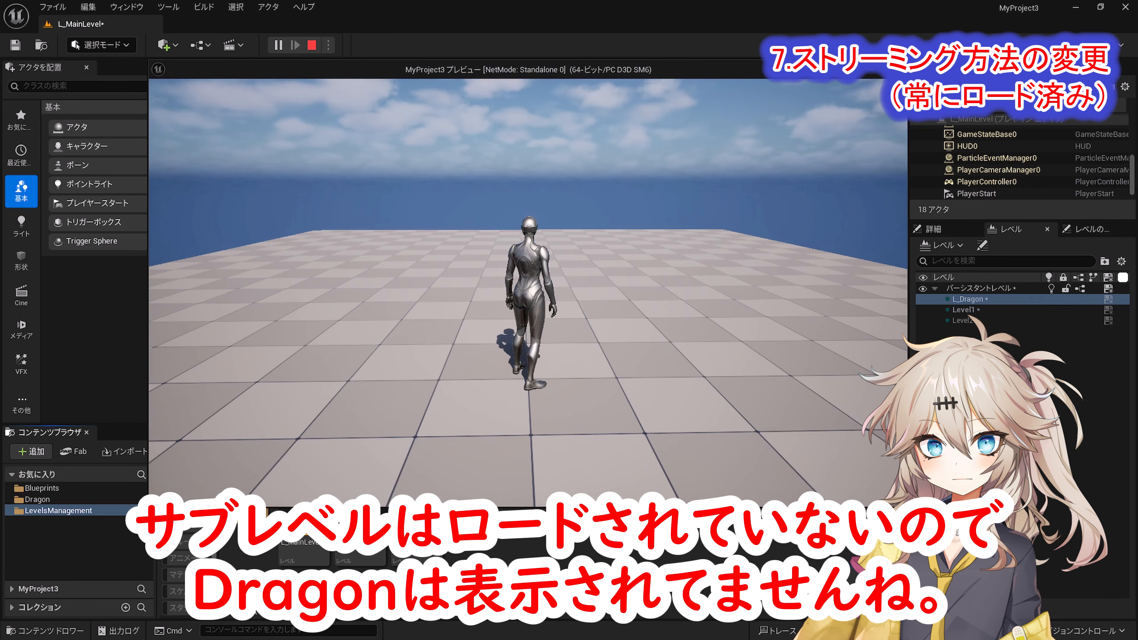
key("Escape")
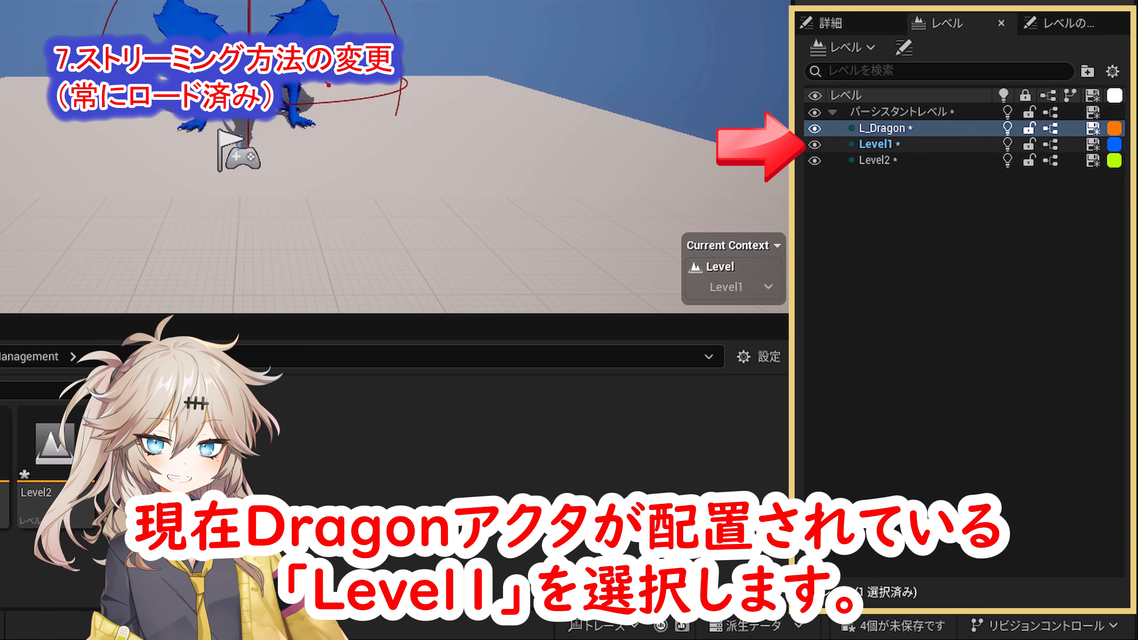
- Change the Level1 sublevel's streaming method to Always Loaded (常にロード済み)
left_click(877, 144)
right_click(898, 145)
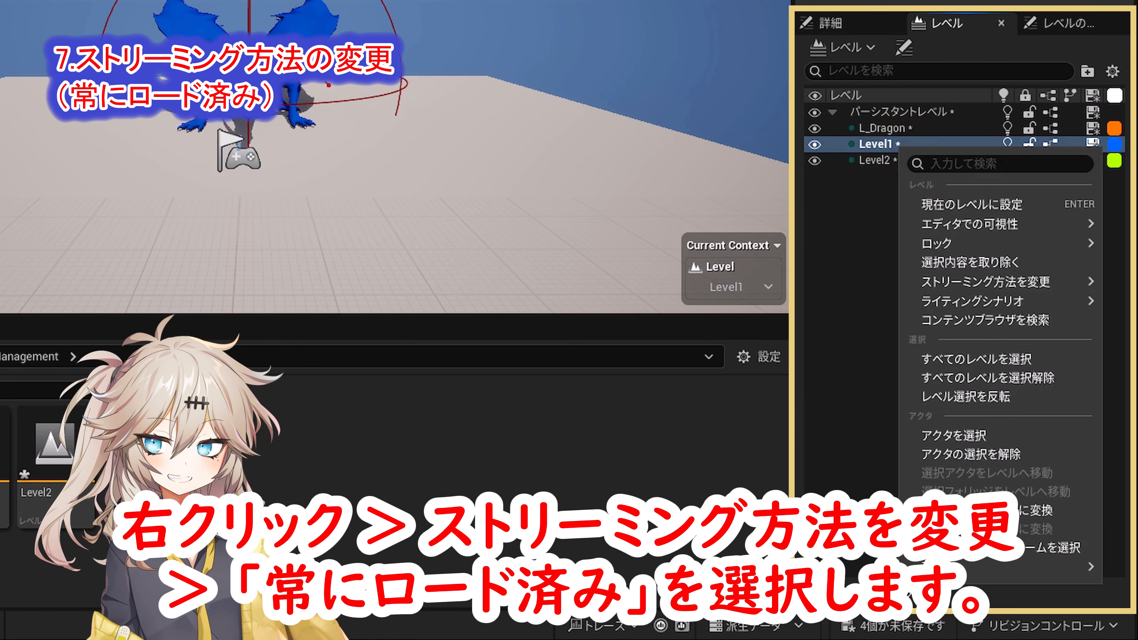
mouse_move(986, 280)
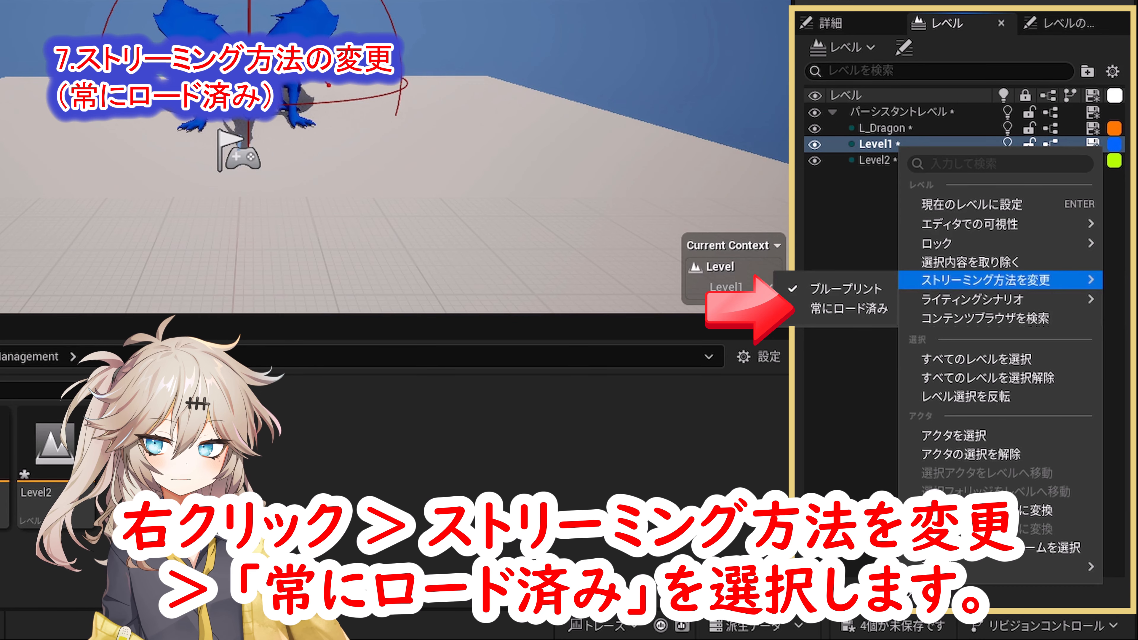
left_click(849, 308)
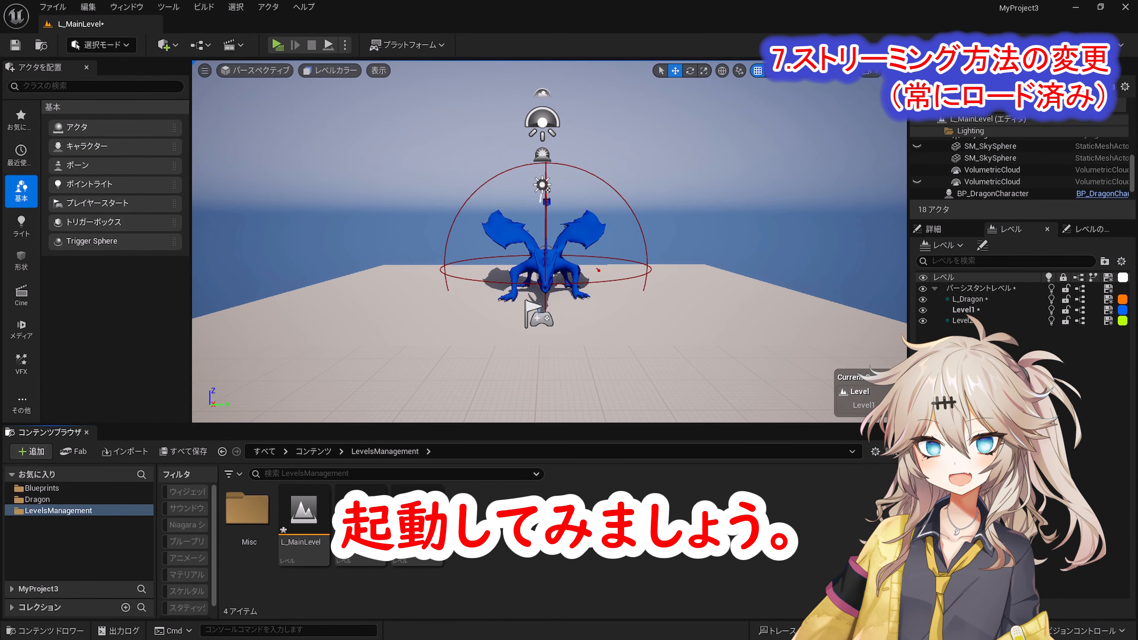
- Play the main level, walk up to the dragon, mount it and steer it around to test the Level1 actor
left_click(276, 44)
left_click_drag(636, 280, 619, 324)
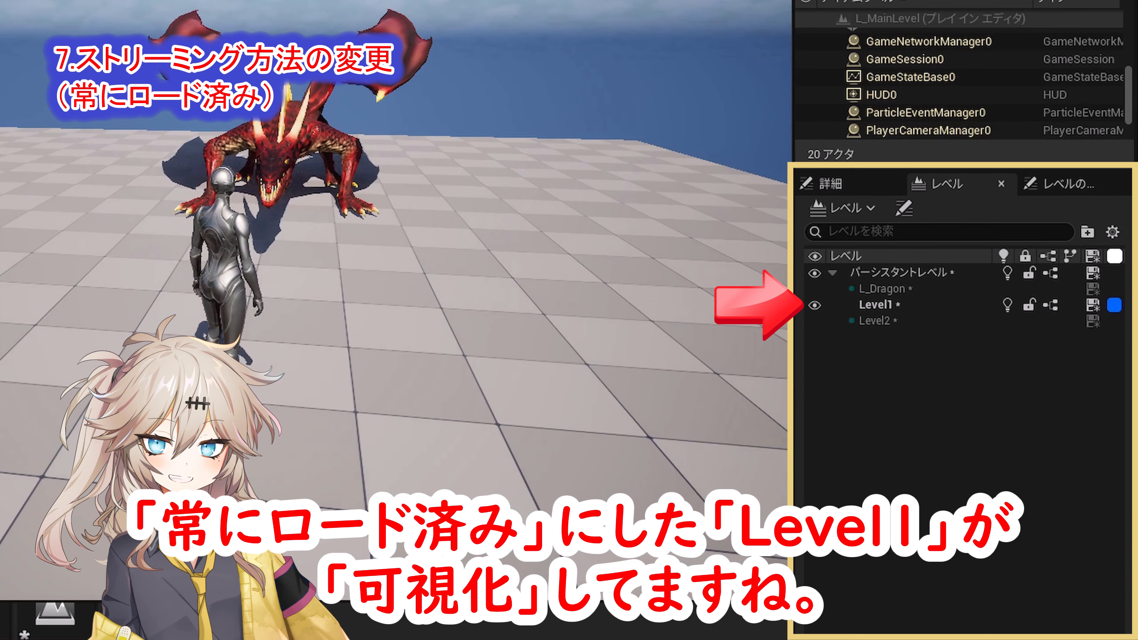
key("a")
key("w")
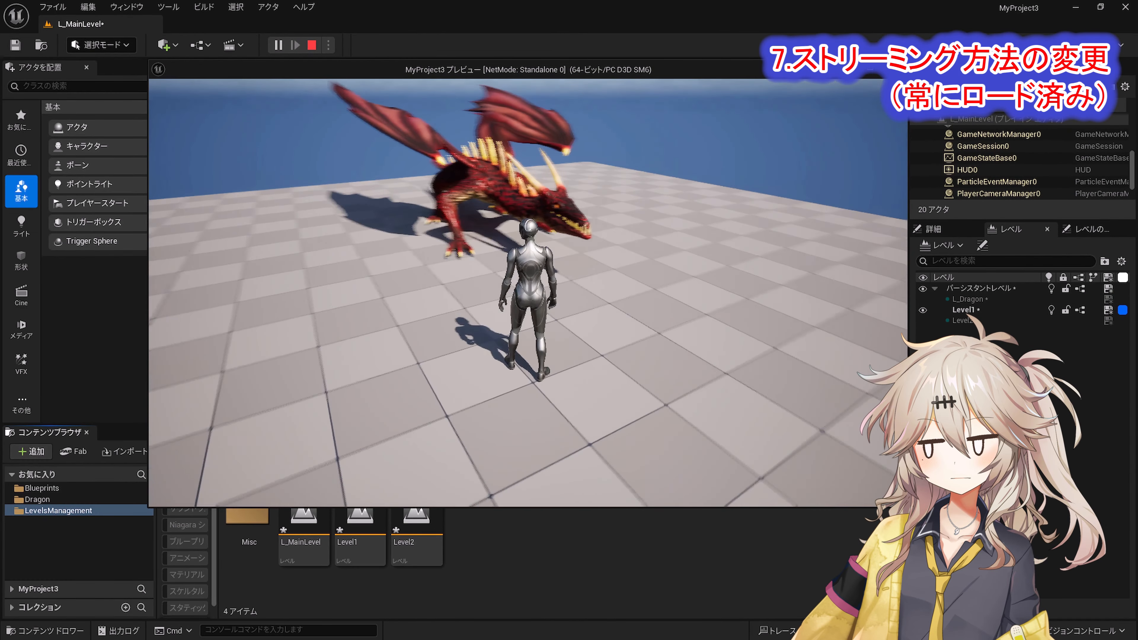
key("e")
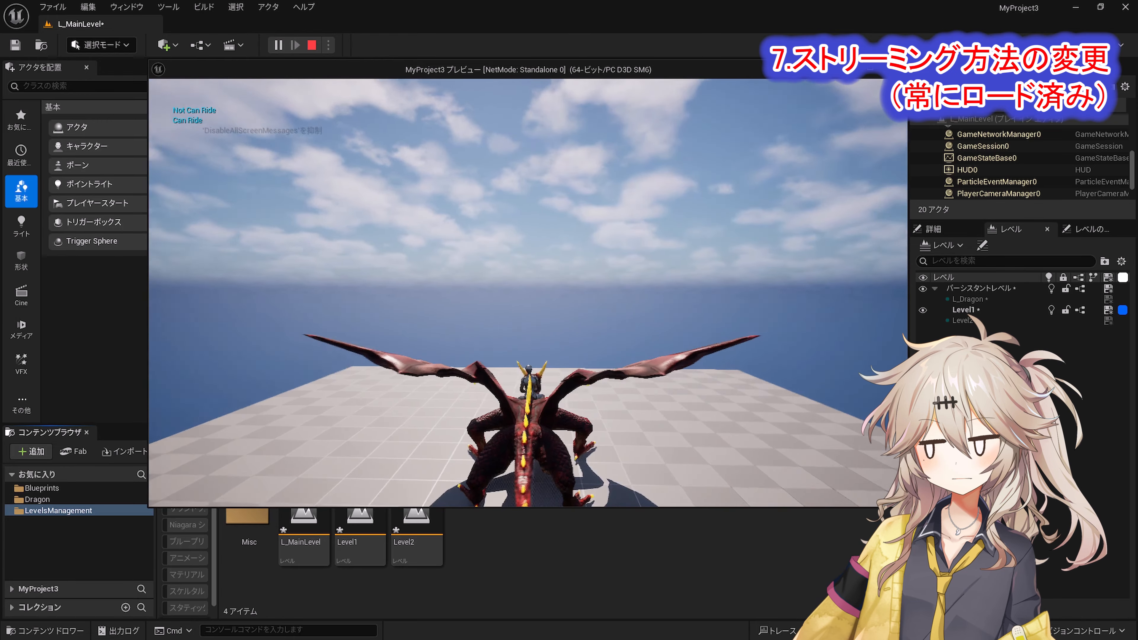
key("d")
key("s")
key("a")
key("w")
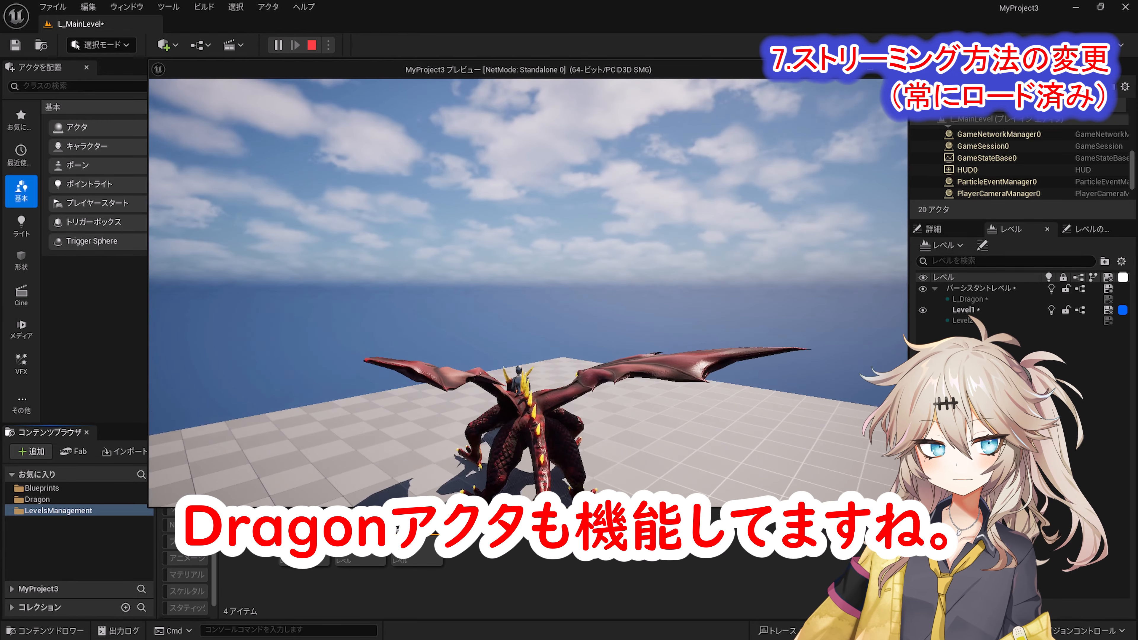
key("e")
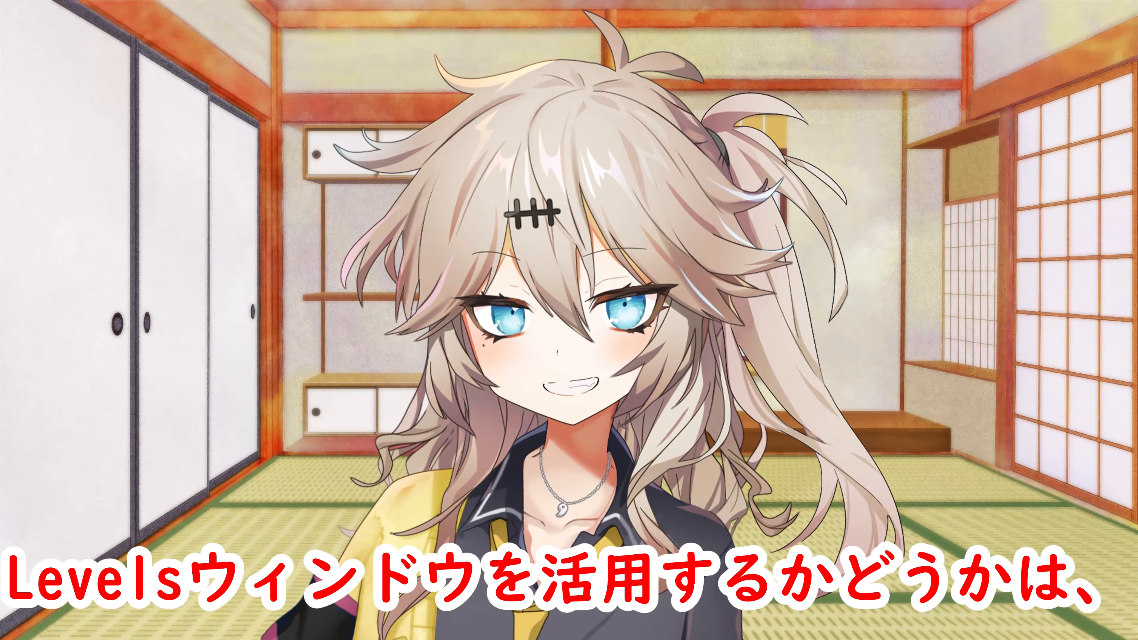